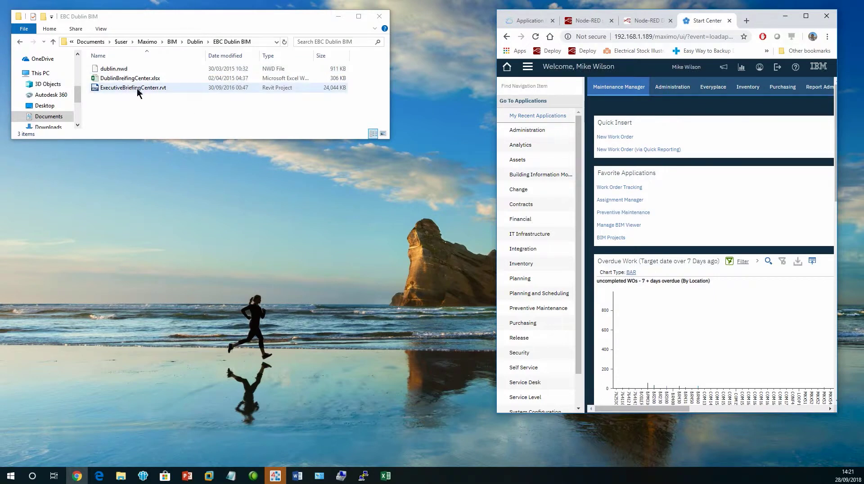
- Open the Sites list of the EAGLENA organization in the Organizations application
left_click(807, 17)
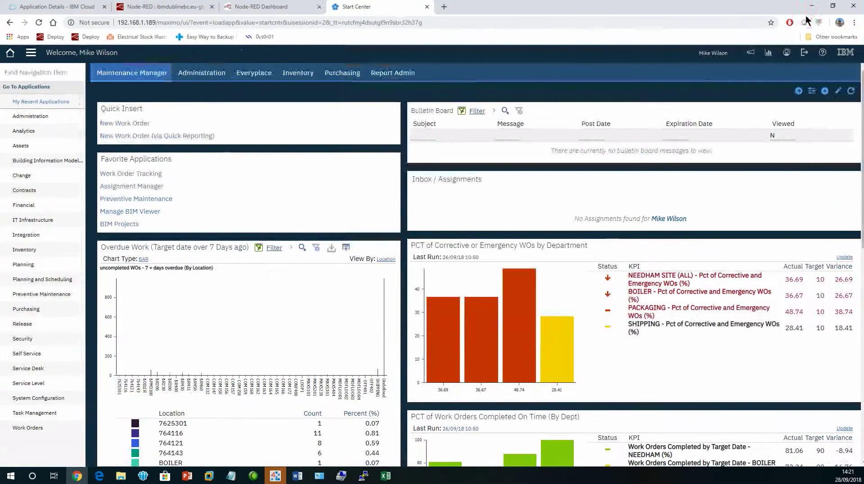
left_click(10, 54)
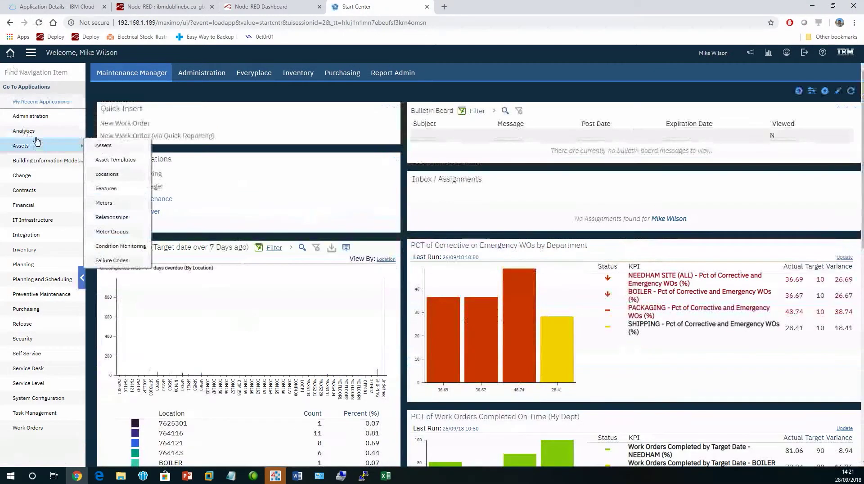
mouse_move(40, 116)
left_click(112, 130)
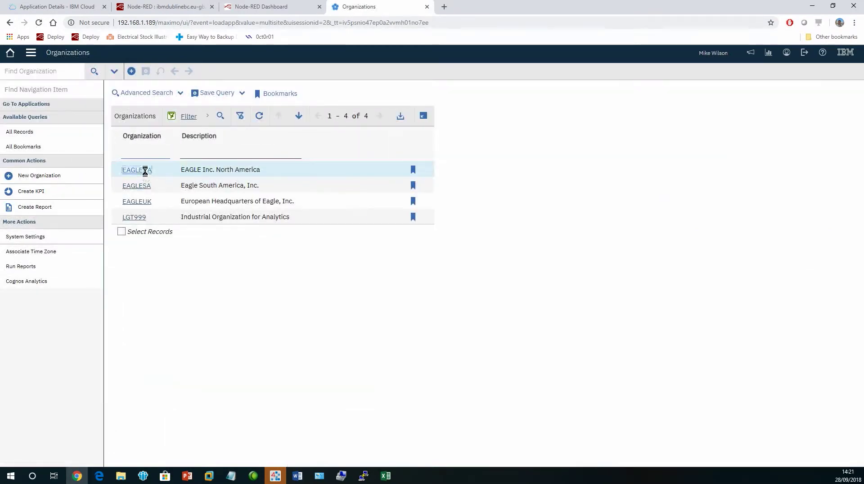
left_click(145, 171)
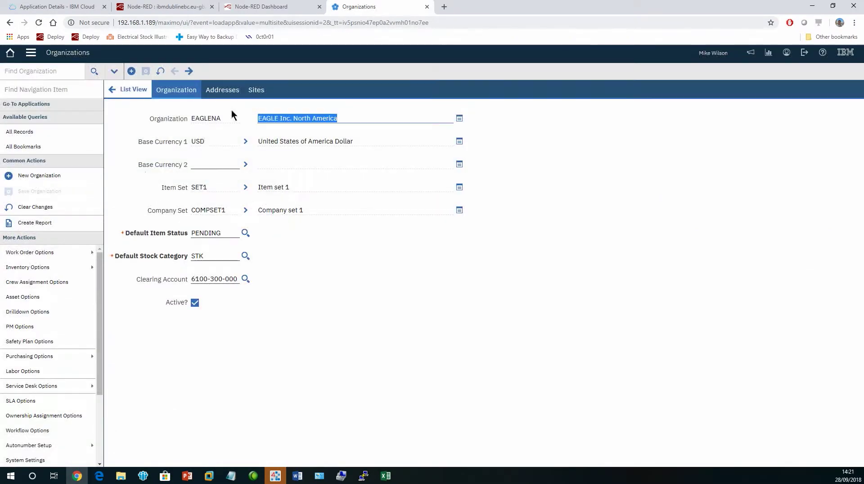
left_click(256, 90)
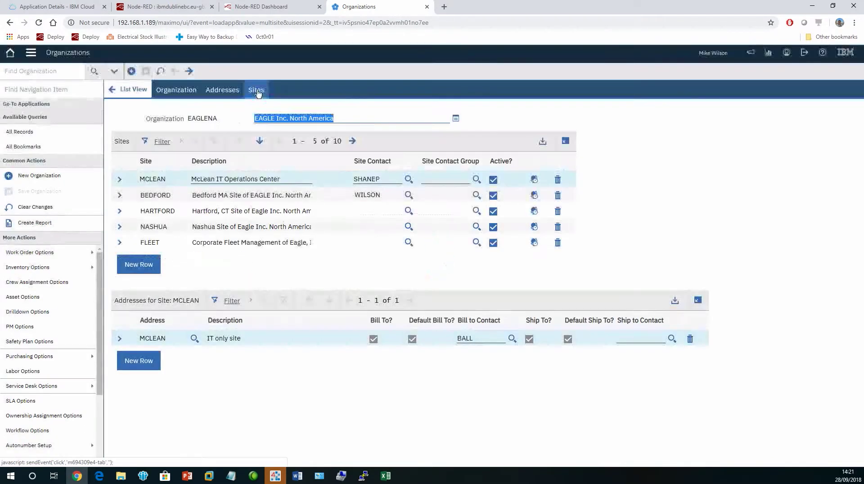
- Add a site EBC with the description "Dublin Executive Building Centre (THINK Space)" to the organization and save it
left_click(140, 264)
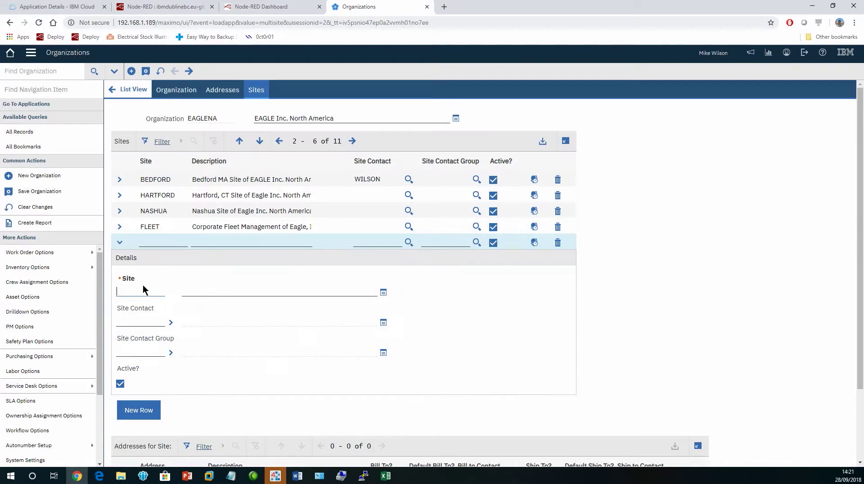
type("dublin-e")
key("BackSpace")
key("BackSpace")
key("BackSpace")
key("BackSpace")
key("BackSpace")
key("BackSpace")
key("Tab")
type("Dub")
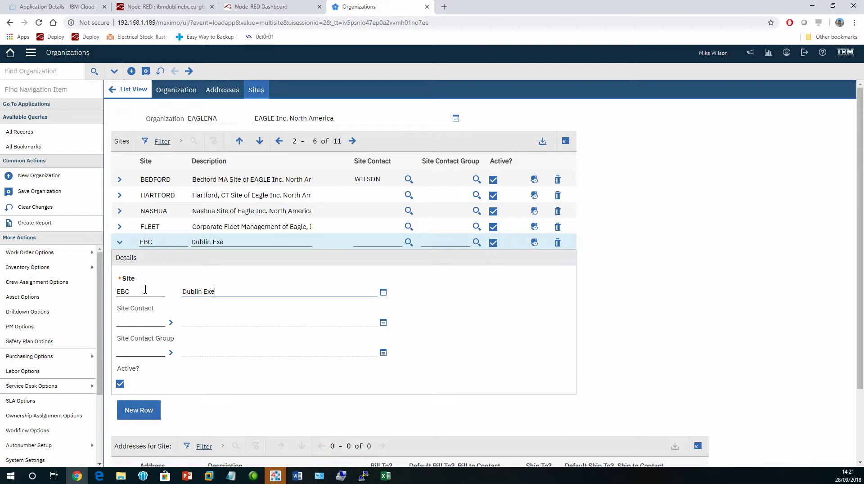
type("lin Executive Building Centre (THINK")
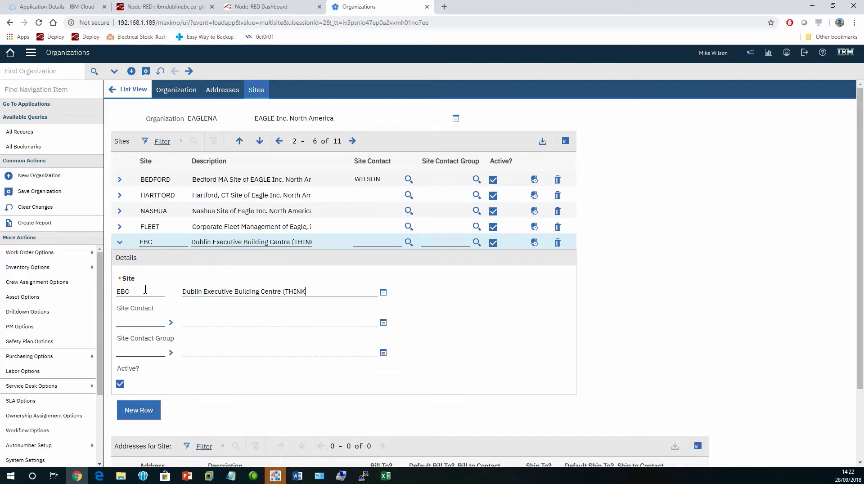
type(" Space")
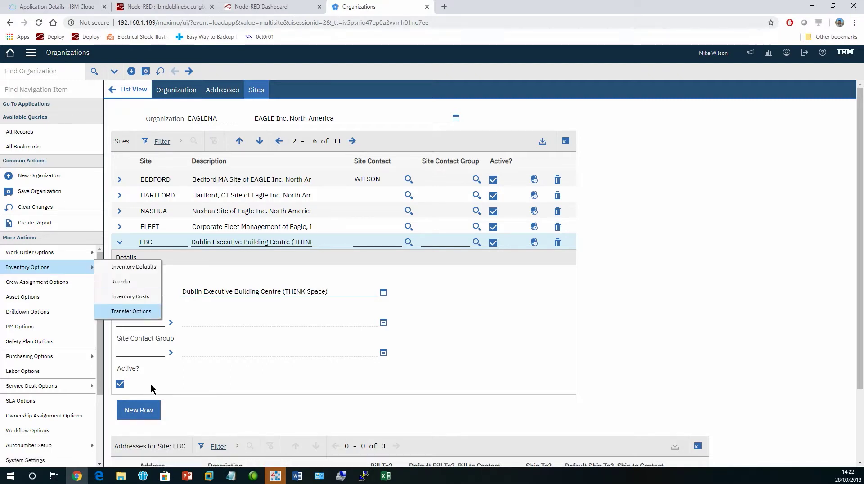
left_click(146, 72)
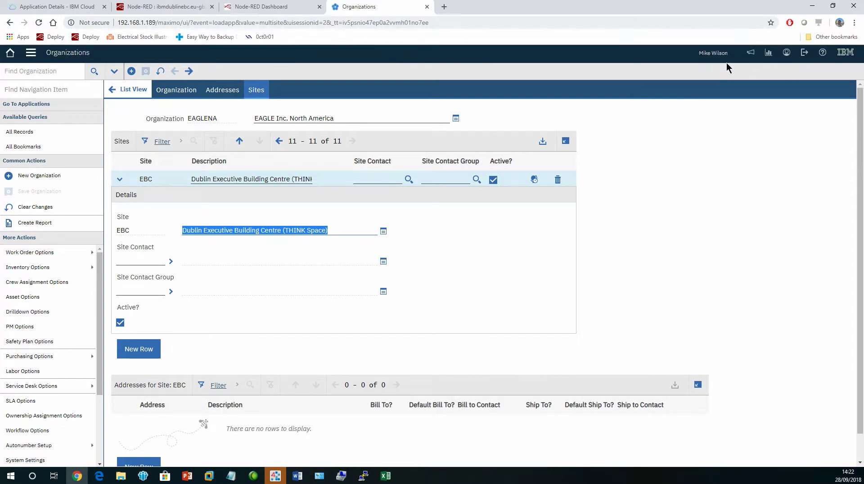
- Set the default insert site in the user's default information to EBC
left_click(786, 52)
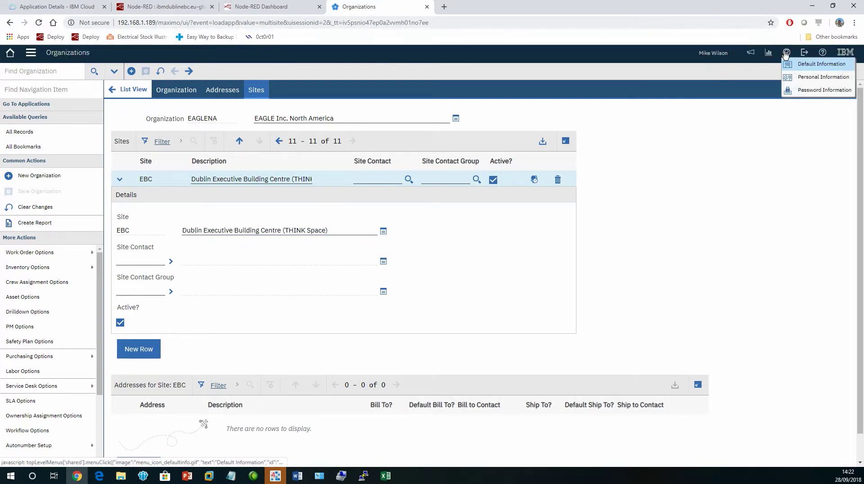
left_click(805, 64)
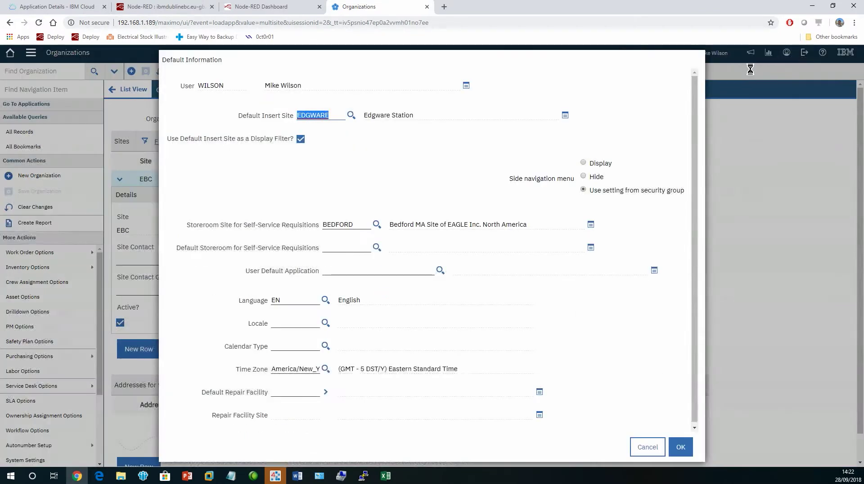
left_click(351, 115)
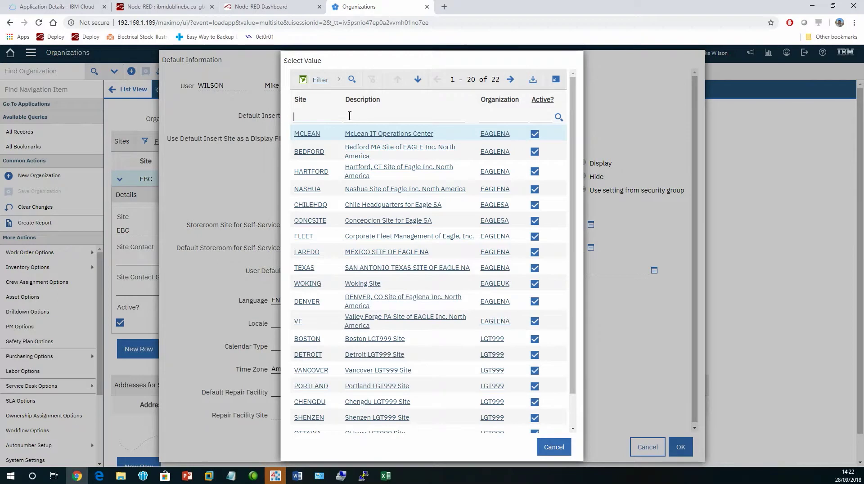
left_click(509, 79)
left_click(301, 281)
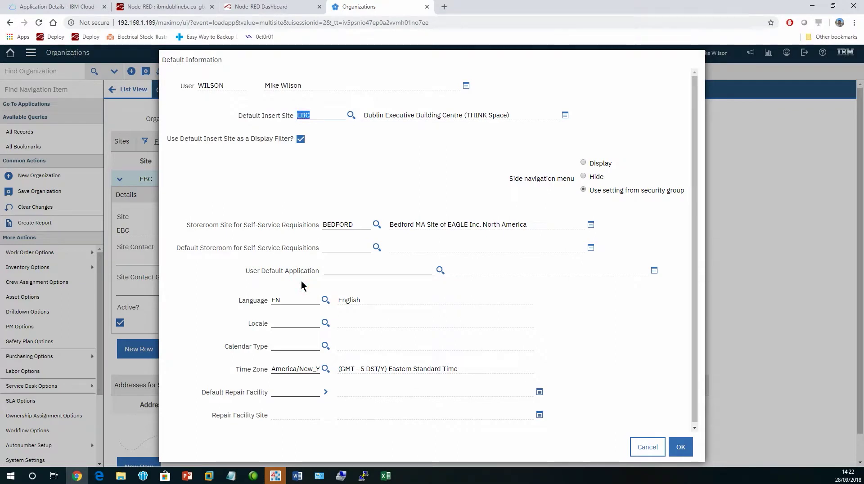
left_click(679, 446)
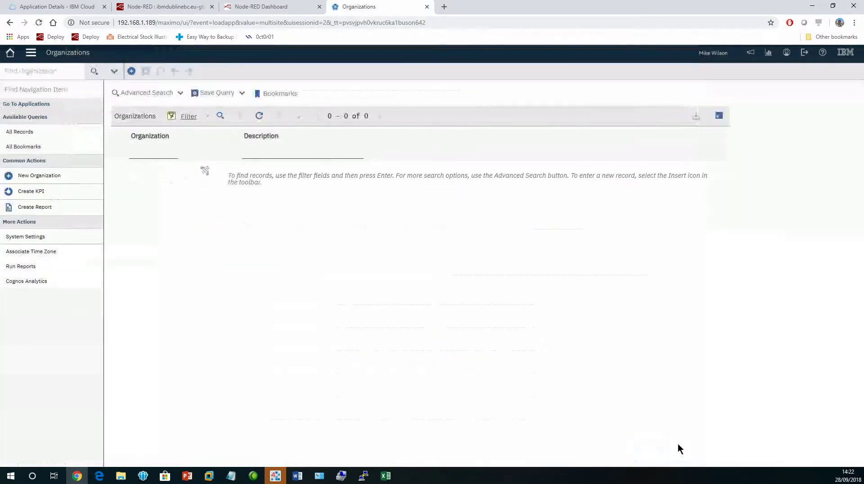
- Create a new record in Locations with identifier EBC, description "Dublin EBC - Think Space" and type OPERATING
left_click(10, 53)
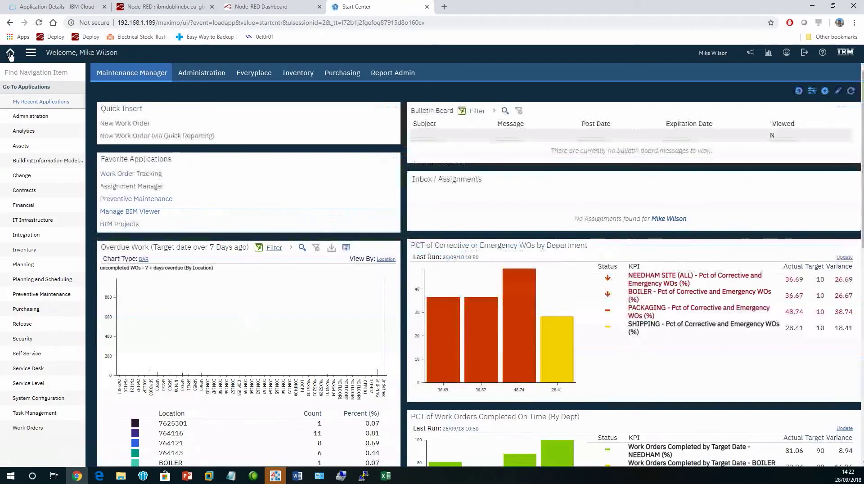
mouse_move(36, 151)
left_click(113, 175)
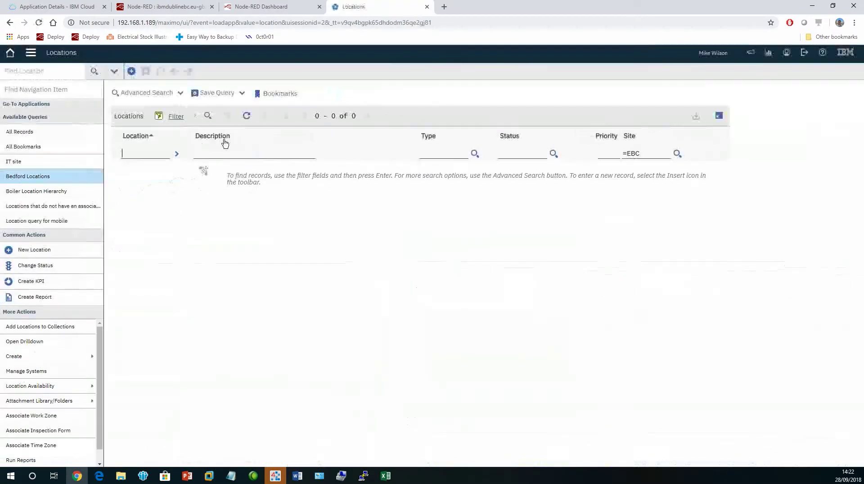
left_click(132, 72)
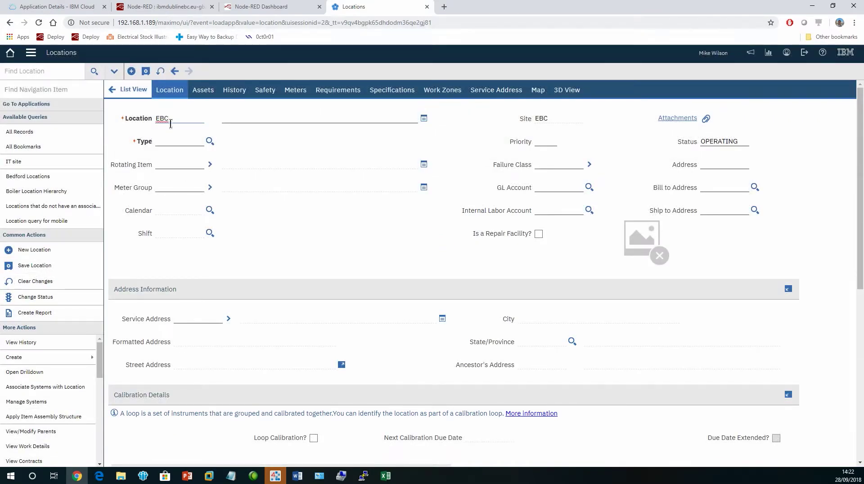
left_click(237, 117)
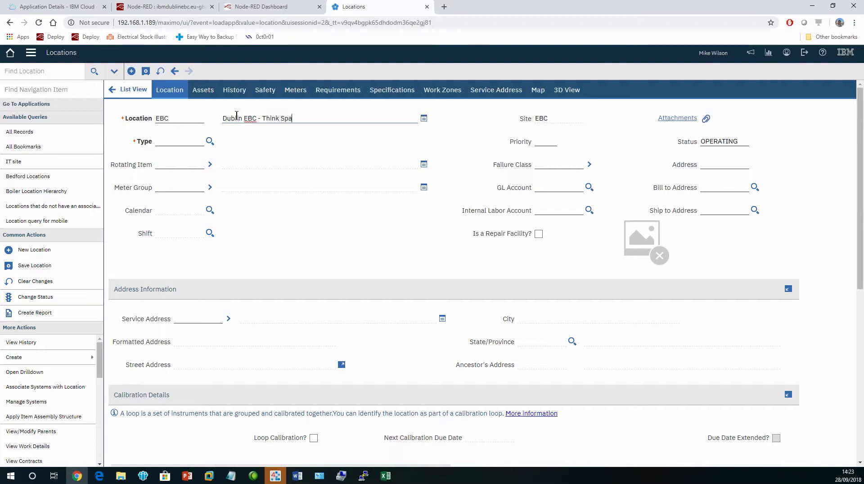
left_click(210, 141)
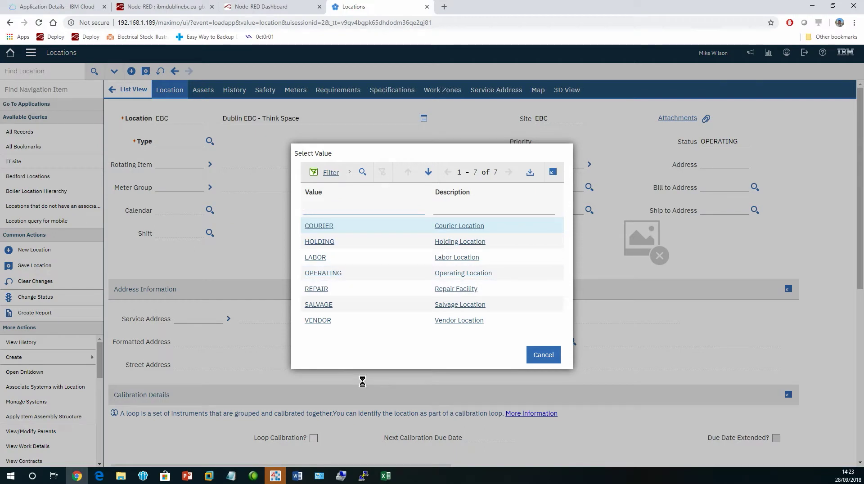
left_click(329, 273)
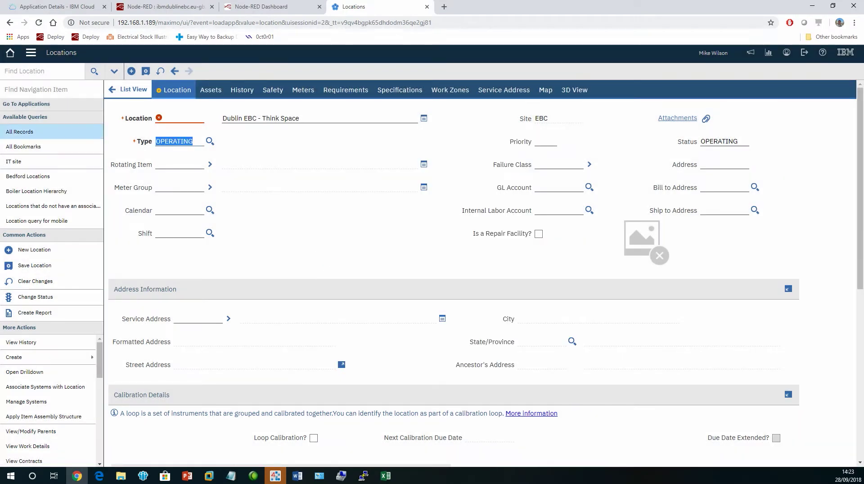
- Try to save the location, dismiss the error, set its identifier to DublinEBC and save the record
left_click(145, 72)
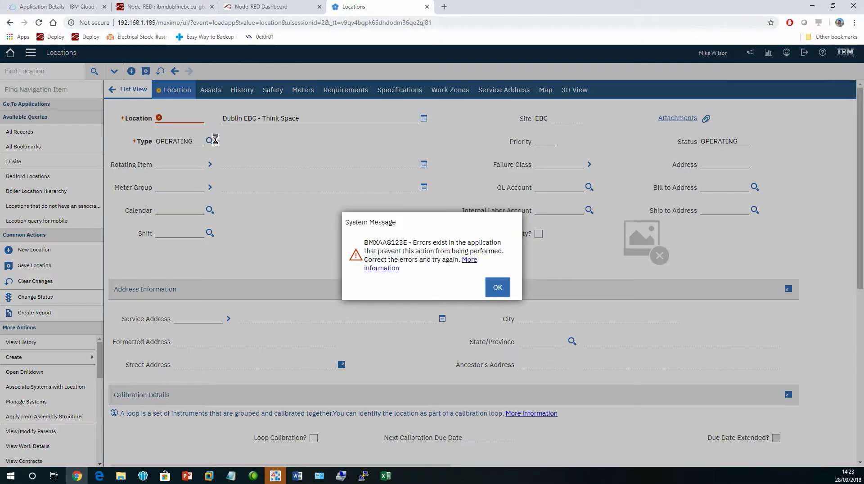
left_click(504, 292)
left_click(171, 118)
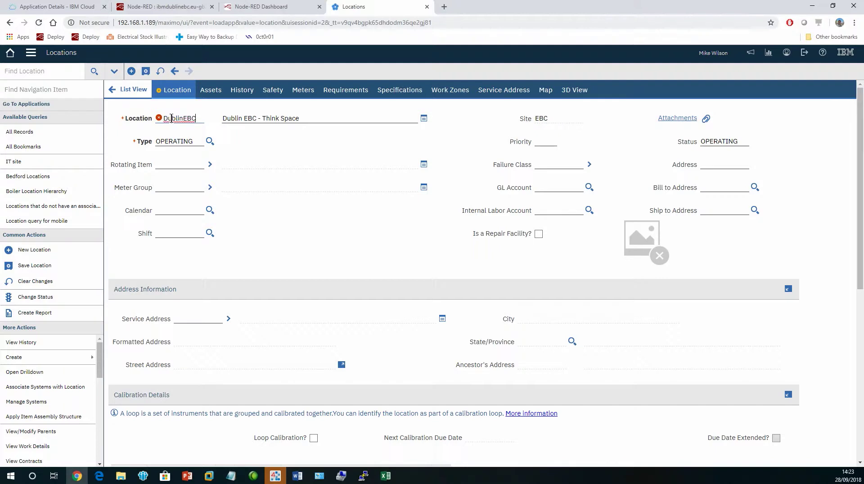
left_click(147, 71)
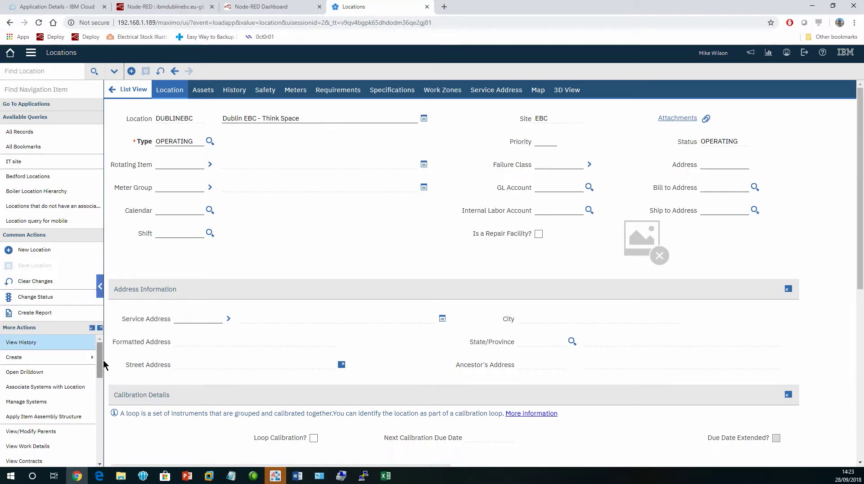
- Create a primary location system named EBC-SYSTEM for site EBC, using the same text as its description
left_click(41, 405)
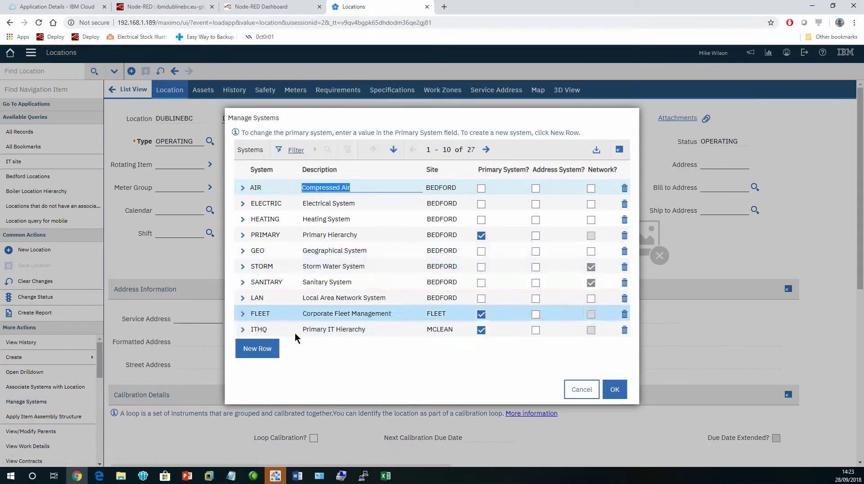
left_click(257, 350)
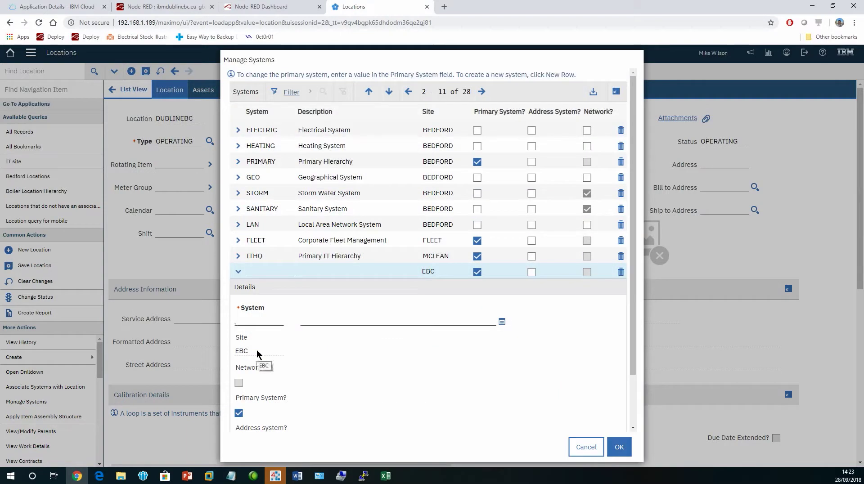
type("EBC-SYSTEM")
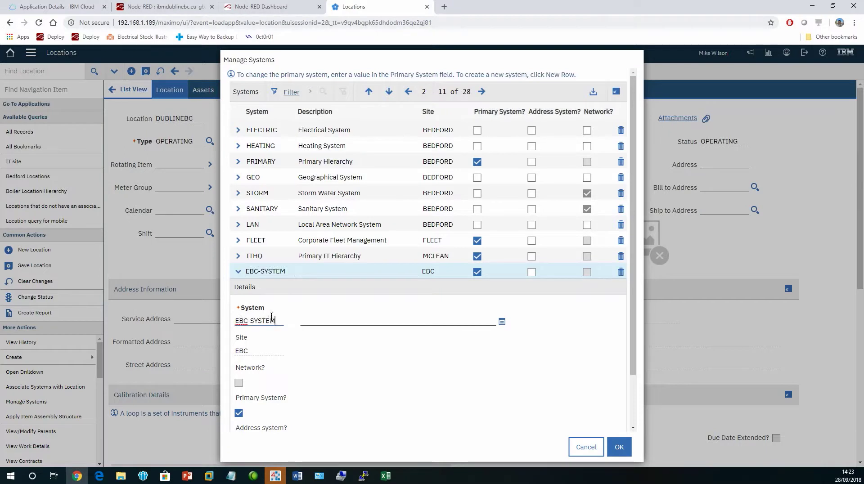
left_click_drag(275, 321, 232, 320)
key("ctrl+c")
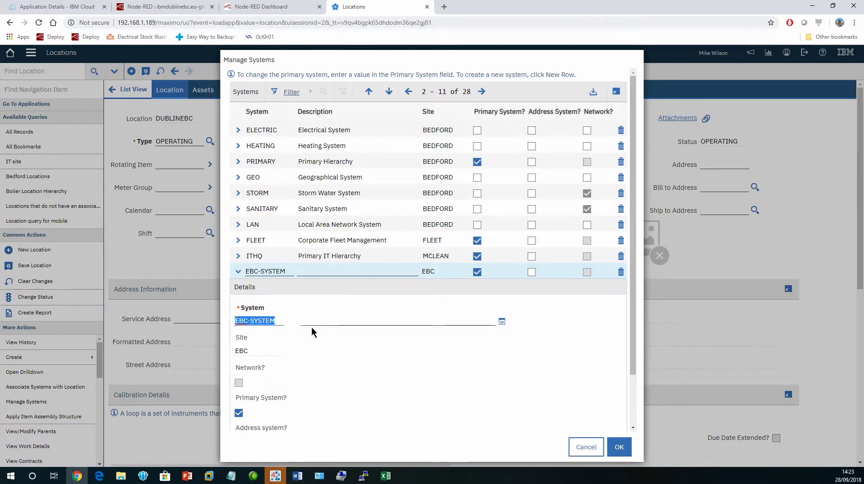
left_click(317, 320)
key("ctrl+v")
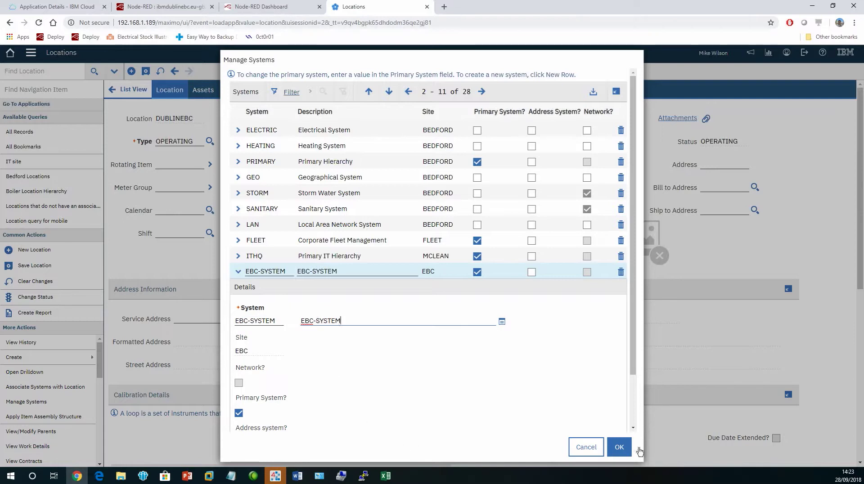
left_click(619, 448)
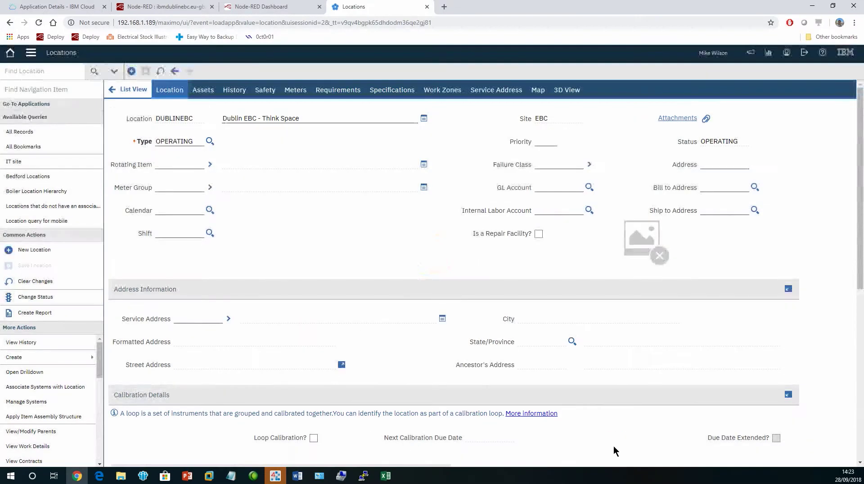
- Associate the system EBC-SYSTEM with the DUBLINEBC location
left_click(45, 387)
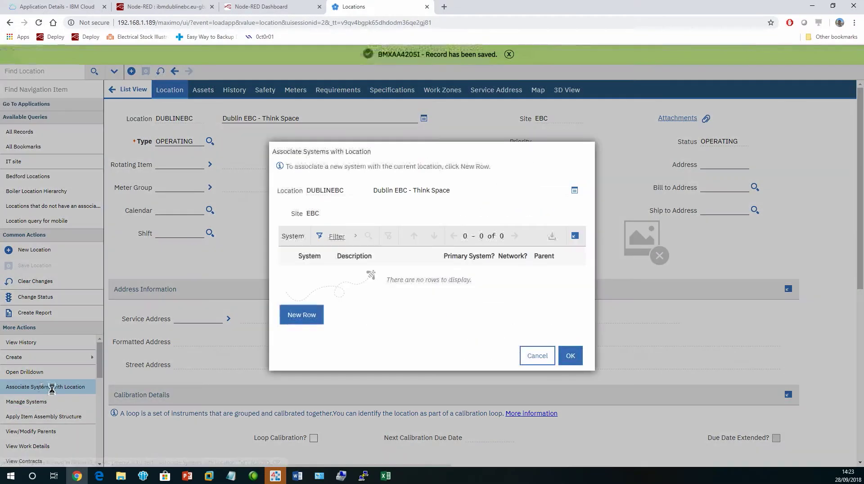
left_click(302, 316)
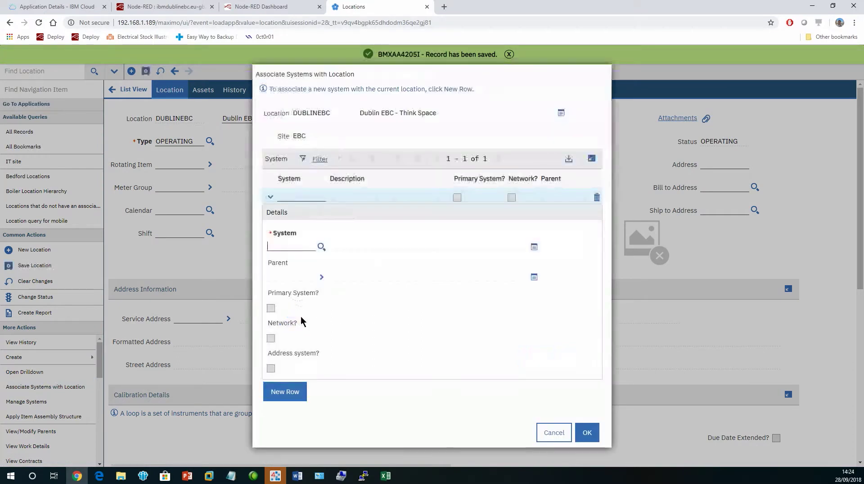
left_click(321, 247)
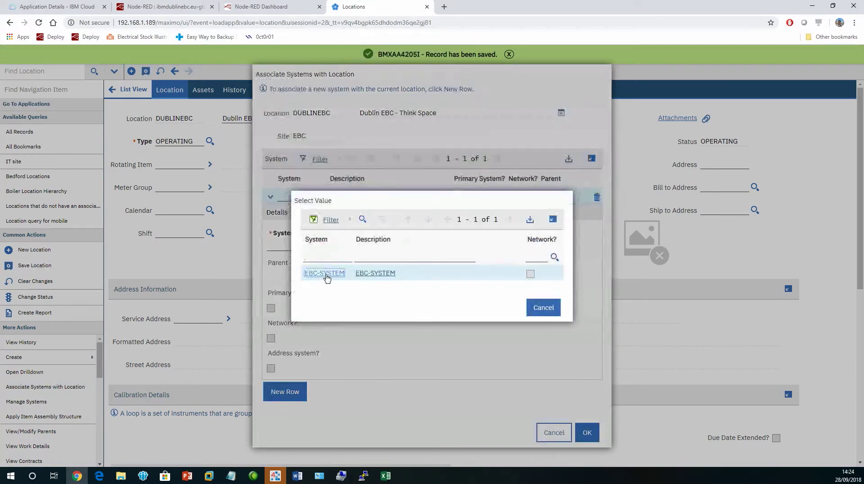
left_click(325, 274)
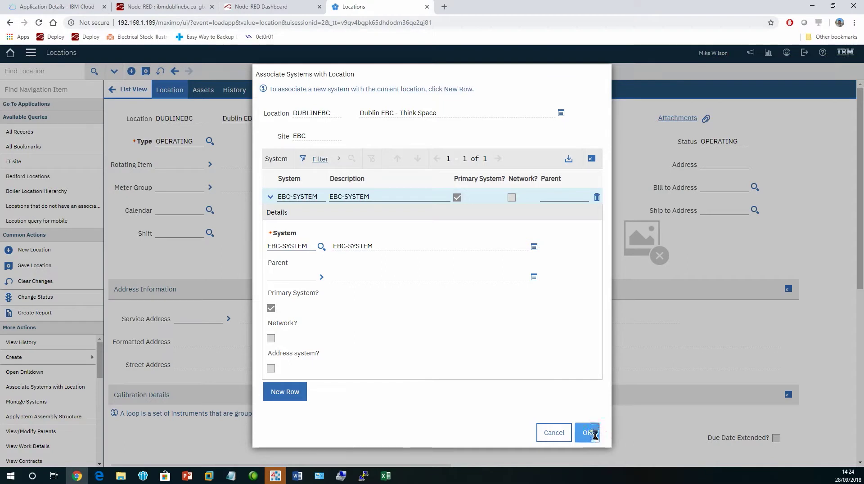
left_click(588, 433)
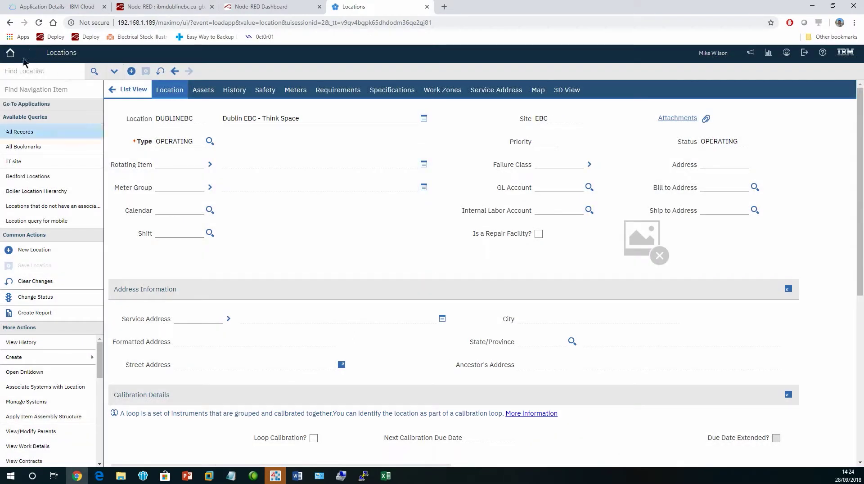
- Create a new import project in BIM Projects named EBC-Dublin with DUBLINEBC as its parent location
left_click(10, 54)
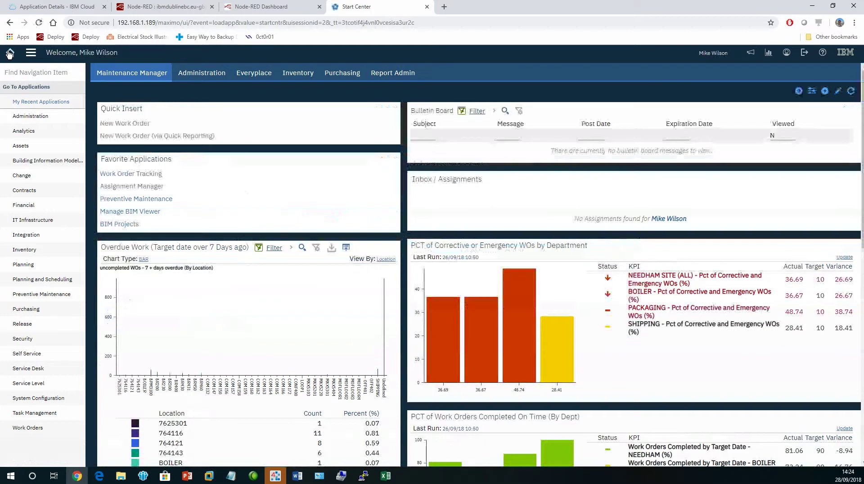
mouse_move(45, 205)
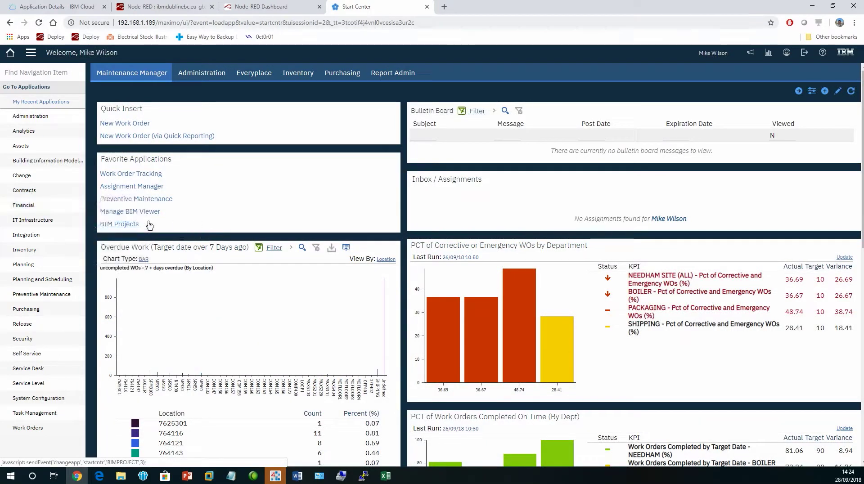
left_click(124, 224)
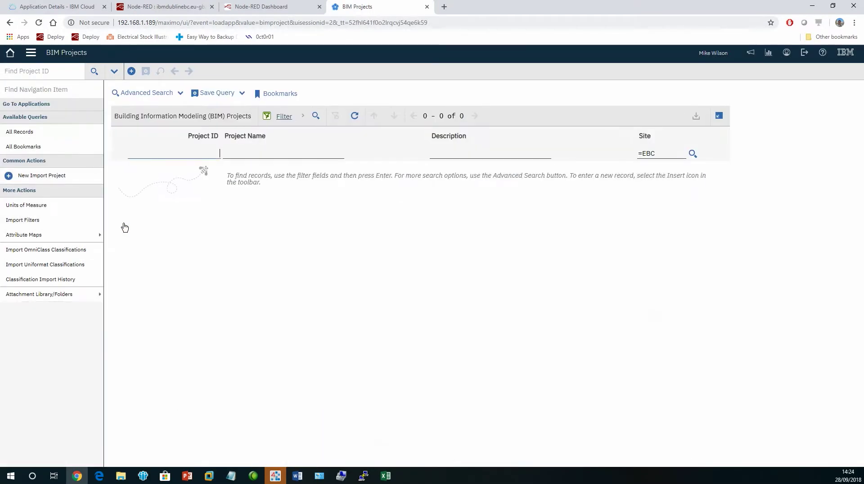
left_click(130, 71)
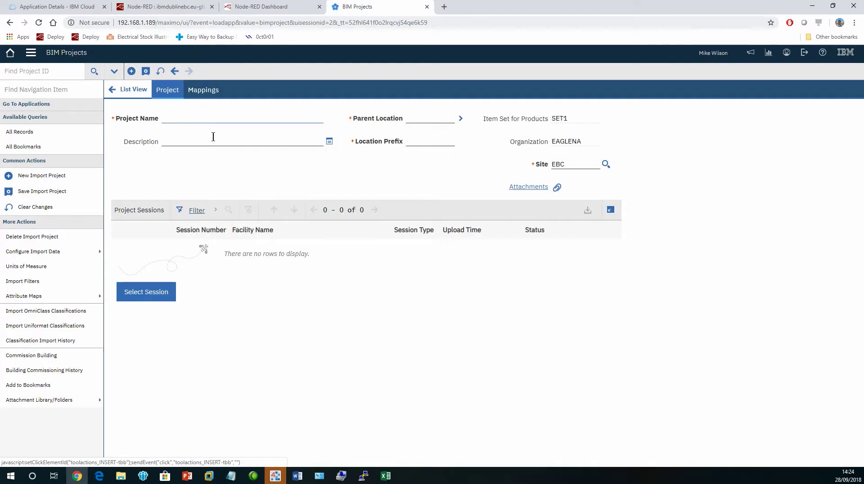
type("EBC-Dublin")
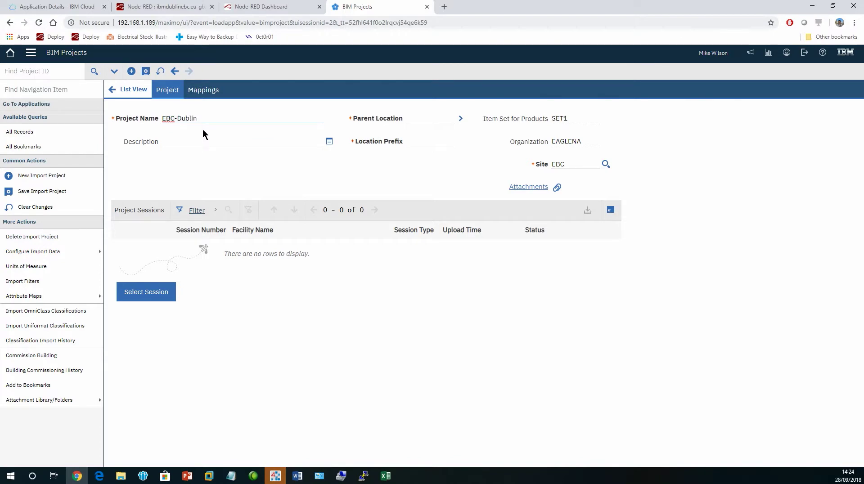
left_click(461, 118)
left_click(471, 131)
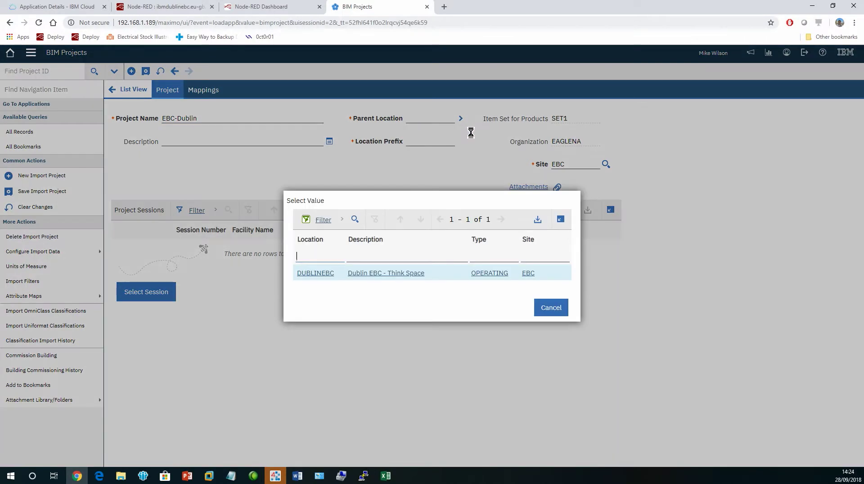
left_click(319, 275)
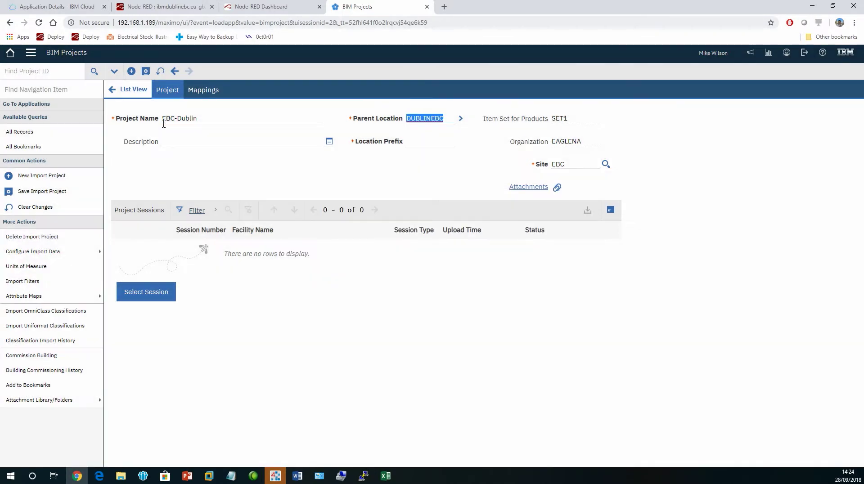
- Give the project the description EBC-DUBLIN and the location prefix EBC-, and save the record
left_click(183, 141)
type("EBC-DUBLINE")
key("BackSpace")
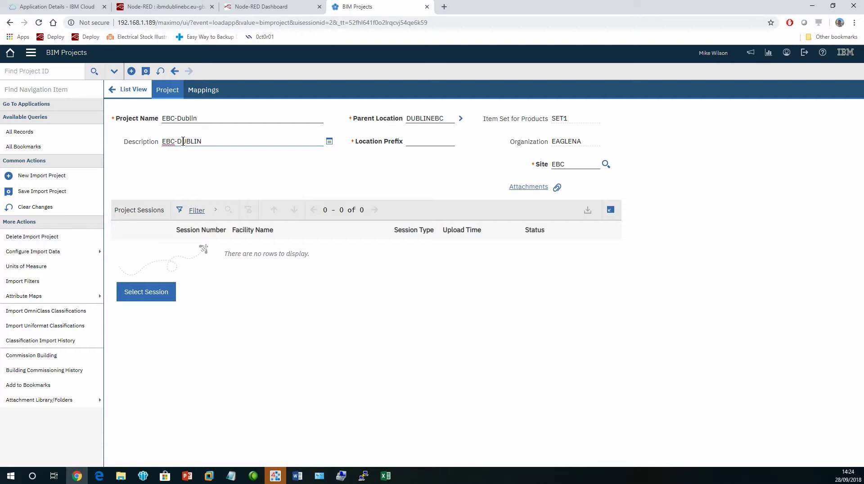
left_click(412, 137)
type("EBC-")
left_click(145, 72)
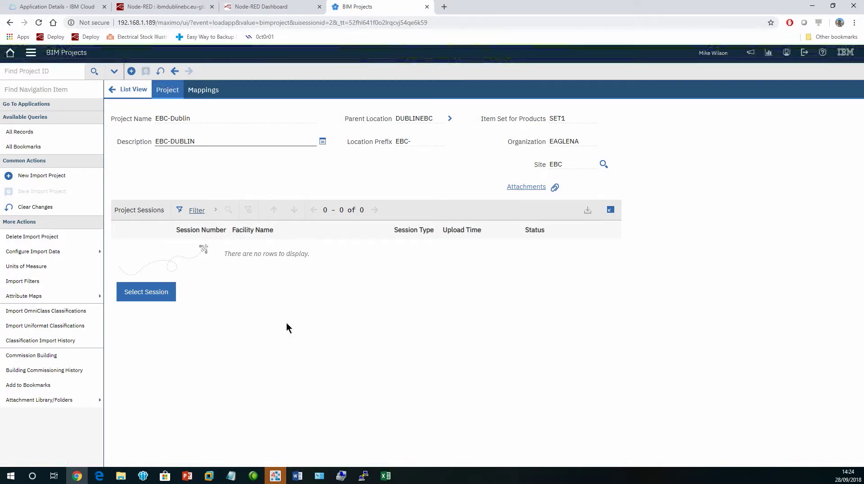
- Start an Import session for the project and choose DublinBreifingCenter.xlsx from the BIM folder's Dublin subfolder EBC Dublin BIM as its COBie file
left_click(142, 294)
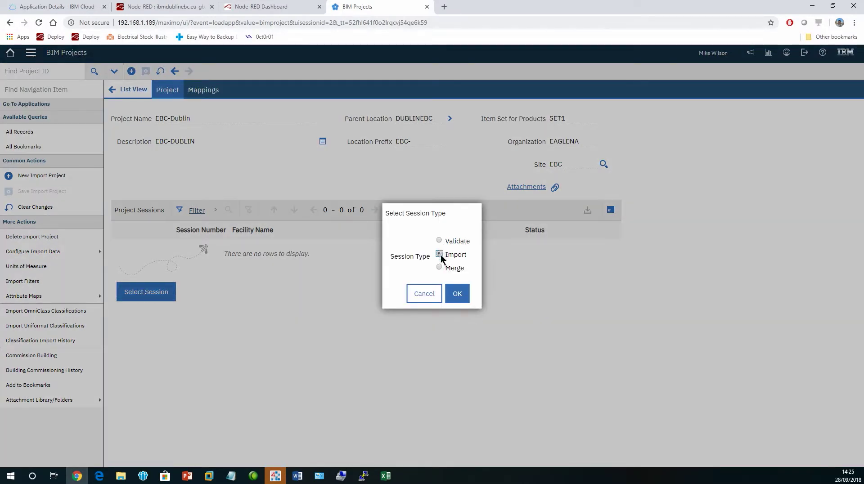
left_click(457, 293)
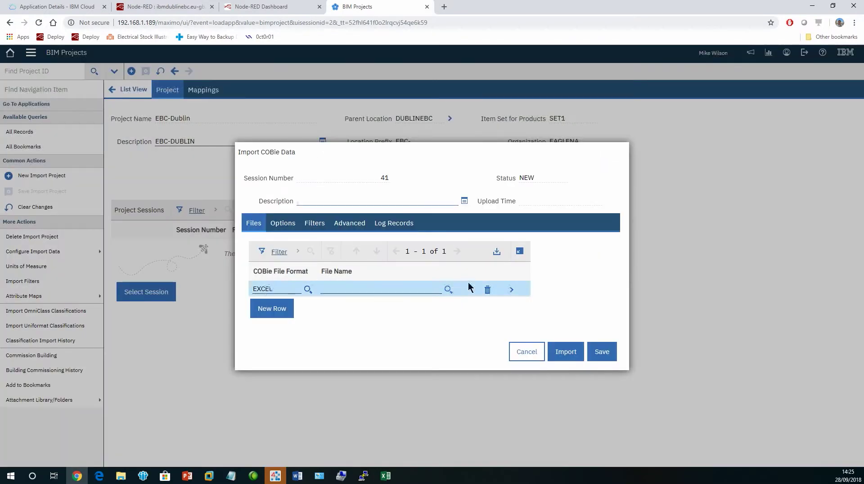
left_click(447, 289)
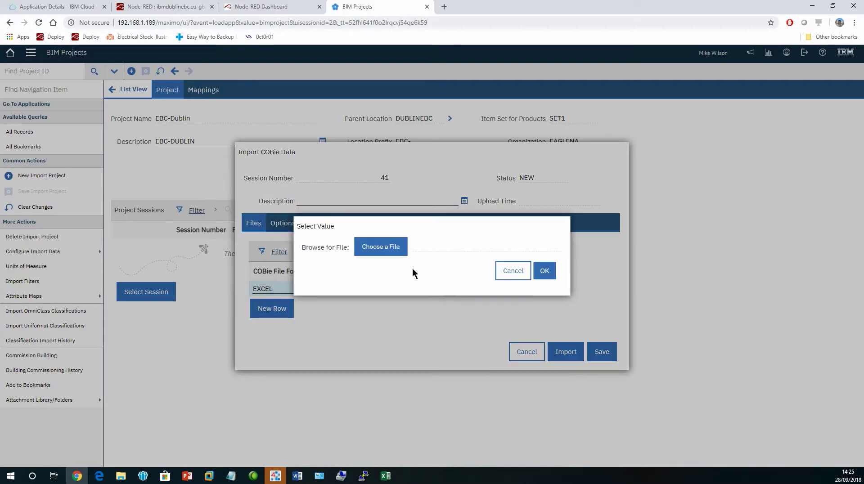
left_click(383, 248)
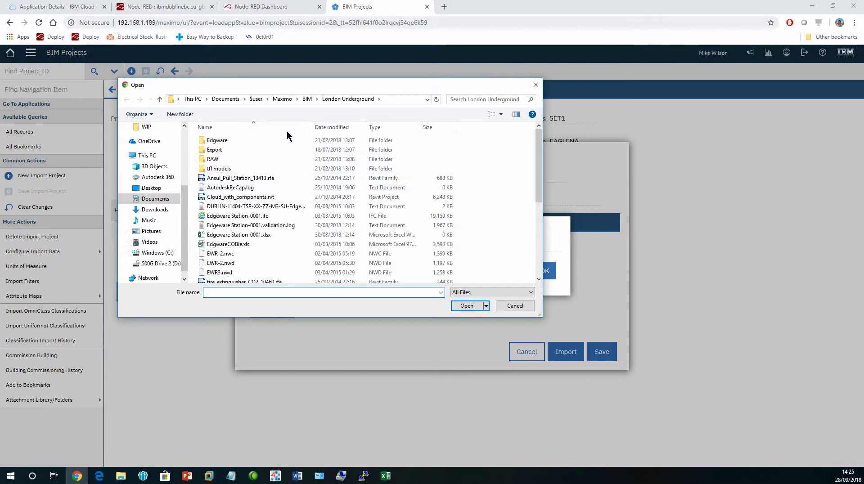
left_click(307, 99)
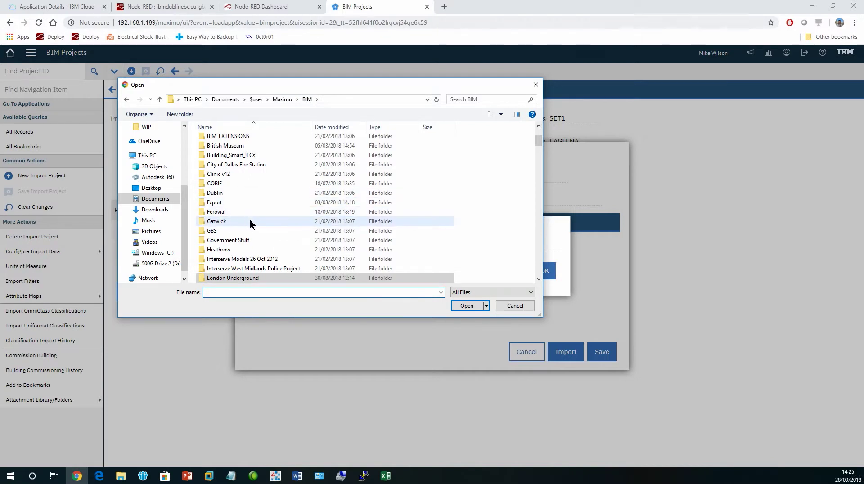
scroll(250, 221, "up", 1)
scroll(251, 220, "up", 3)
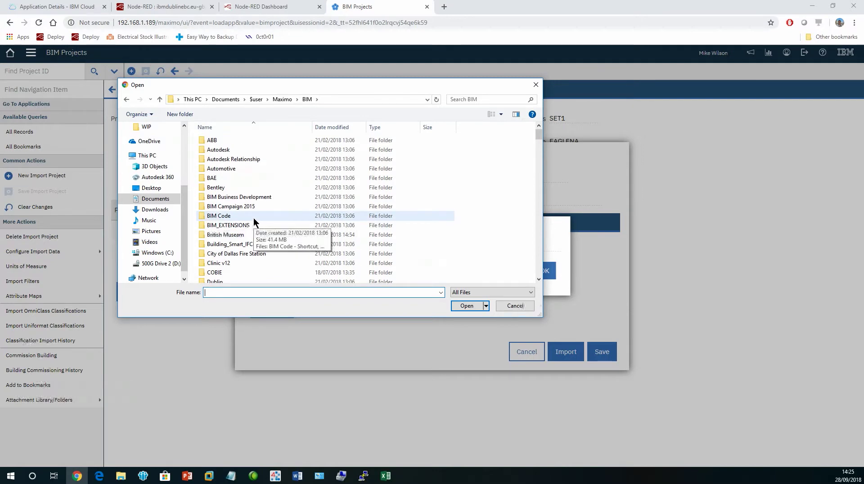
type("dub")
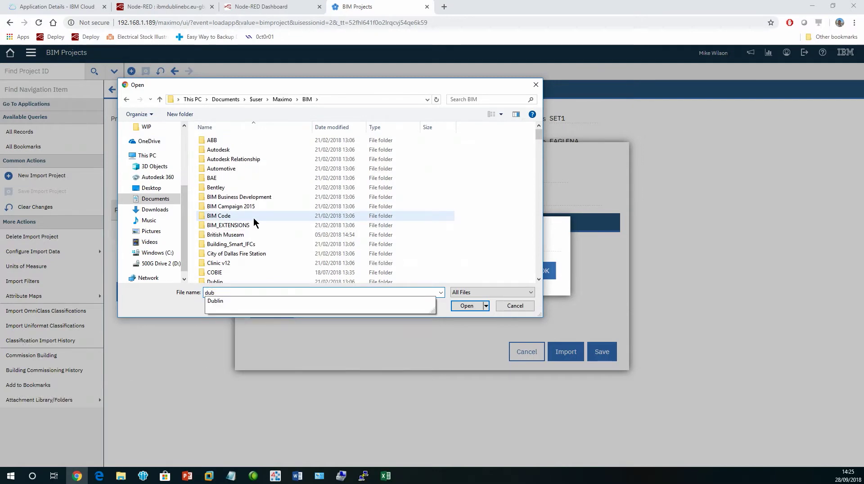
left_click(218, 301)
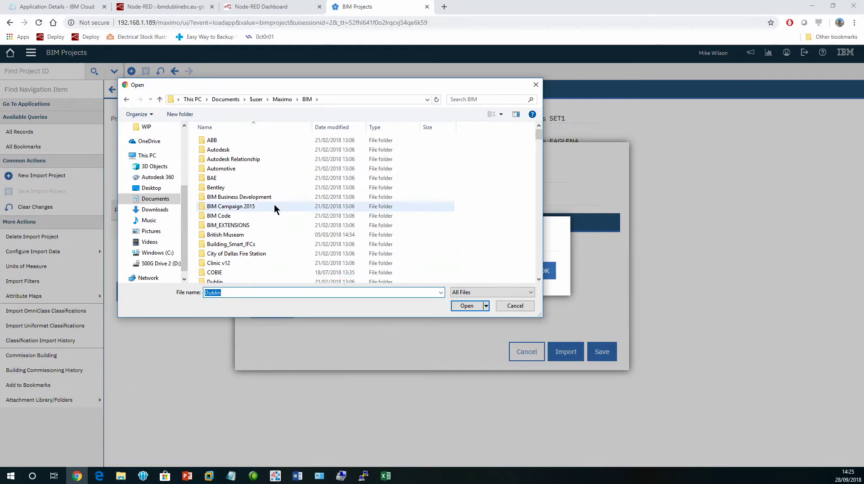
key("Return")
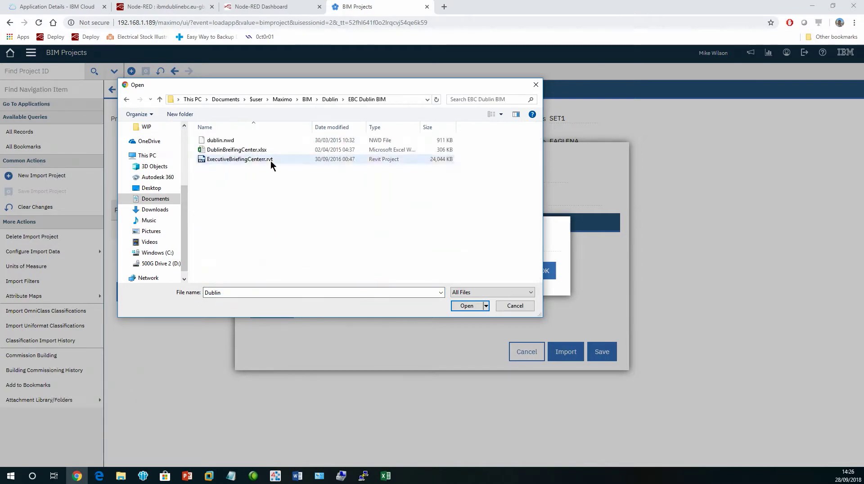
double_click(231, 149)
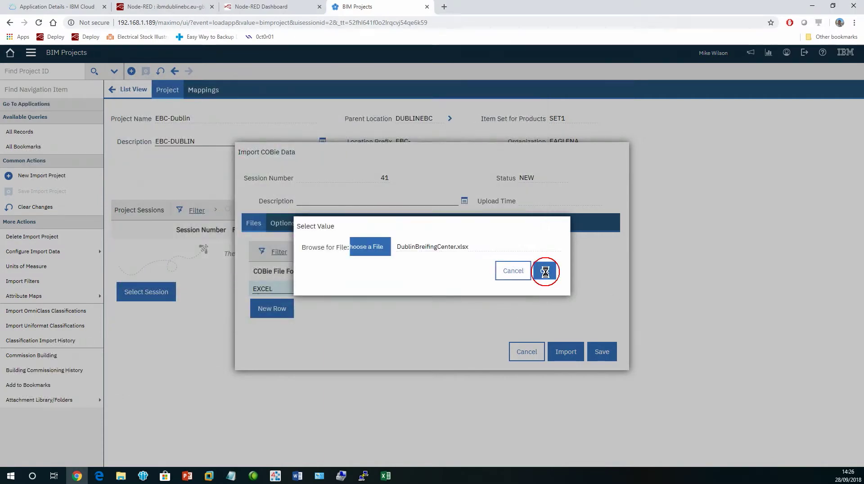
left_click(545, 271)
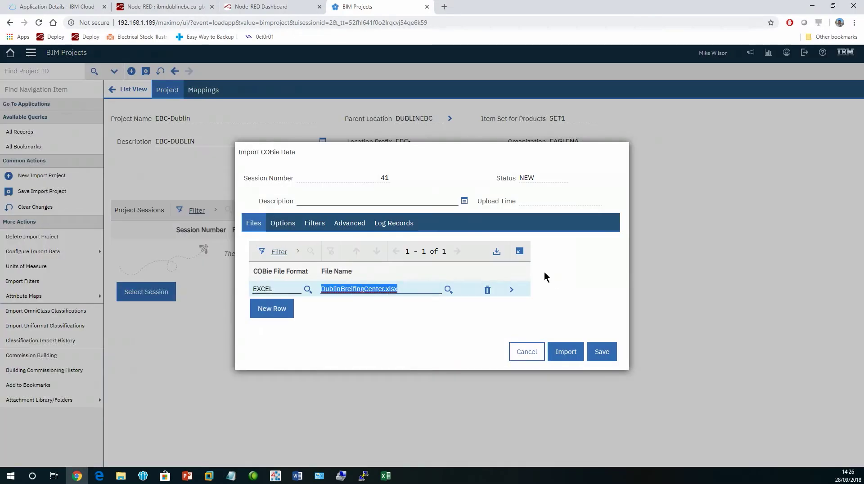
- Review the session's option, filter and advanced settings, and run the import with the description "COBie Import 1"
left_click(283, 223)
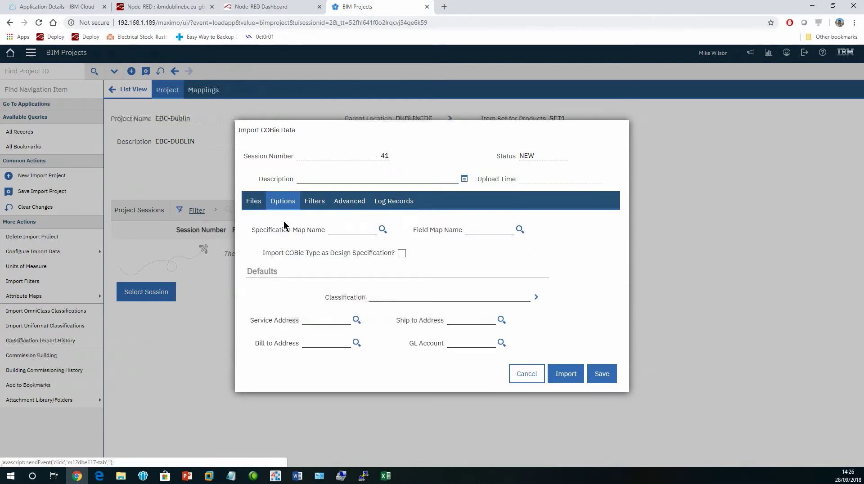
left_click(318, 207)
left_click(353, 208)
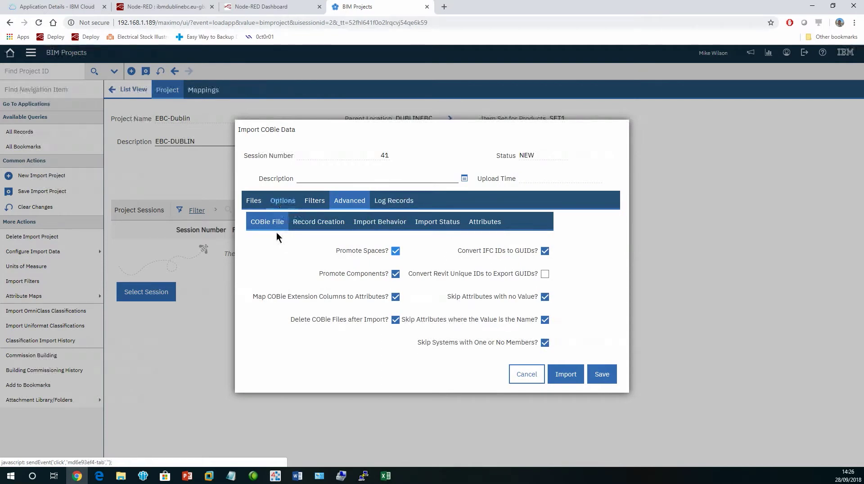
left_click(251, 201)
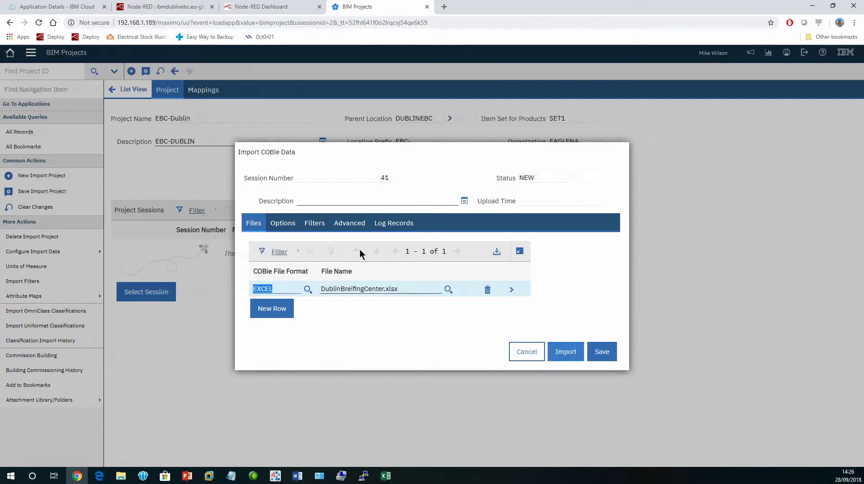
left_click(318, 199)
type("COBie Import 1")
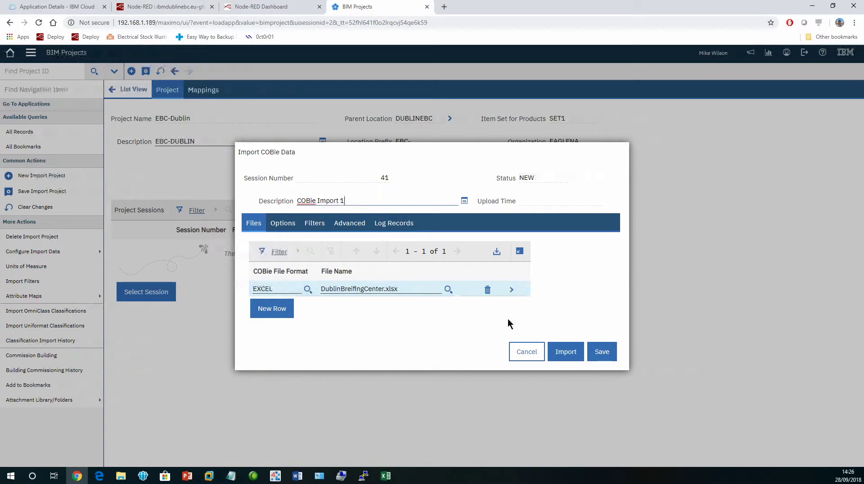
left_click(567, 352)
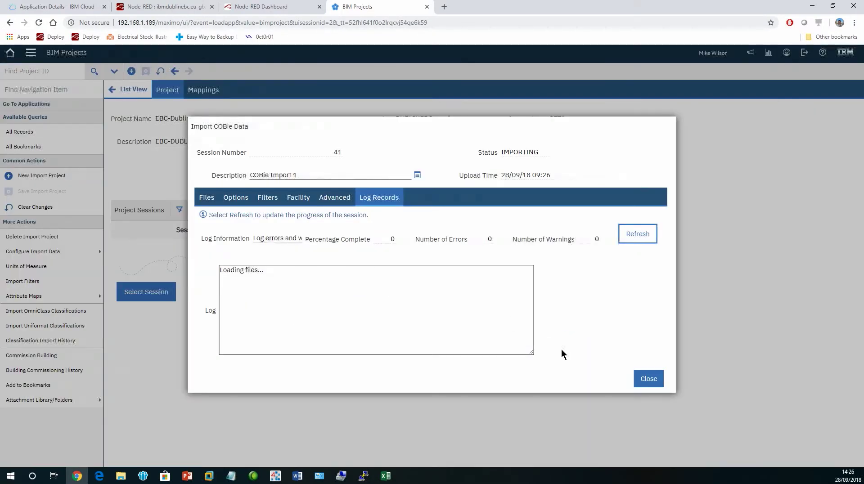
- Refresh the import session's progress and read through the warnings in its log
left_click(633, 237)
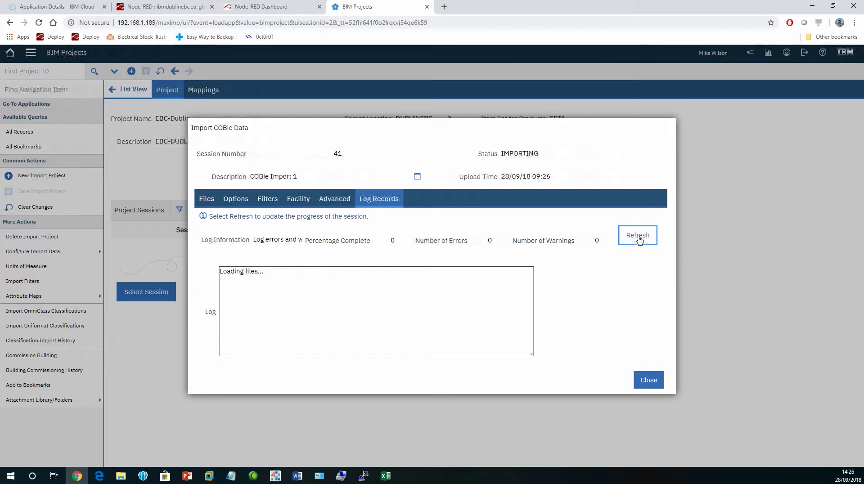
left_click(639, 240)
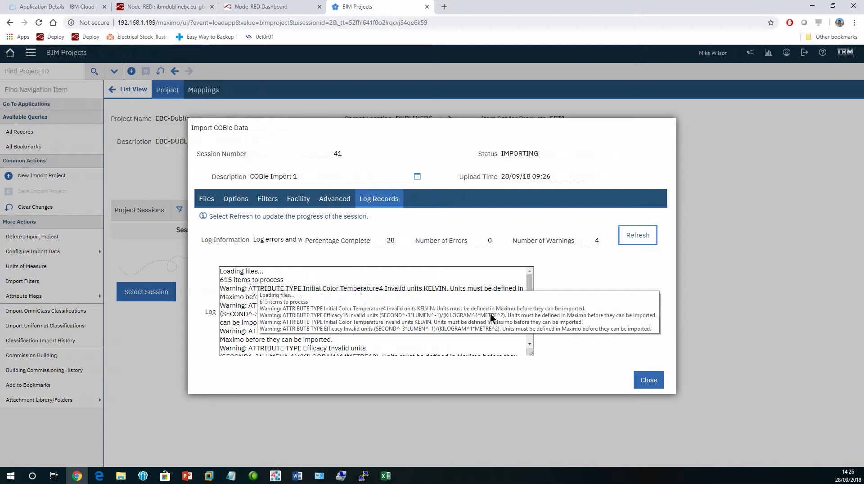
left_click(531, 287)
key("ctrl+a")
scroll(531, 288, "down", 1)
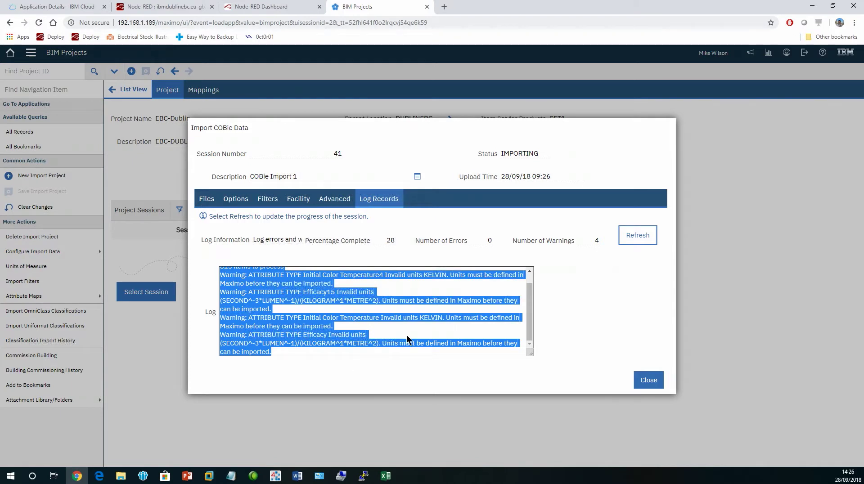
left_click_drag(530, 326, 529, 298)
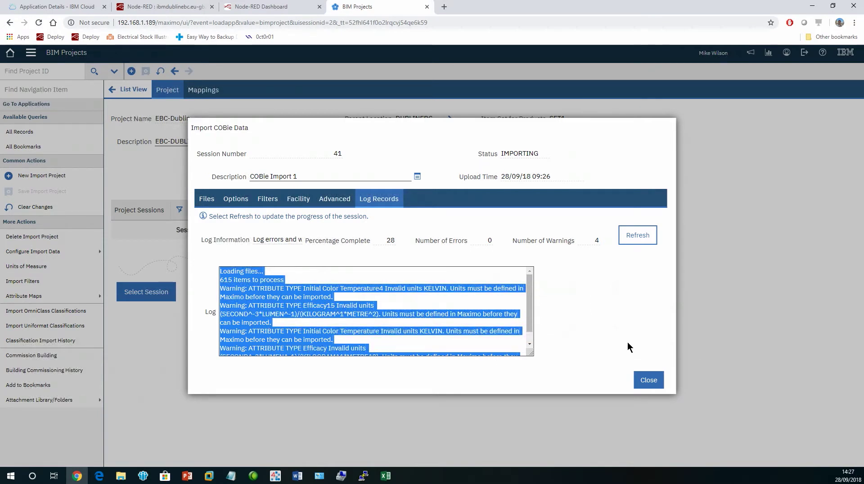
scroll(532, 313, "down", 1)
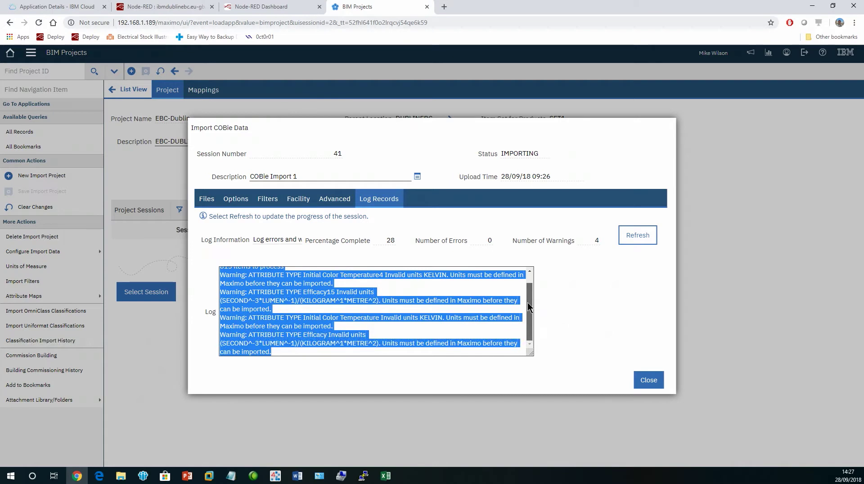
scroll(532, 313, "up", 1)
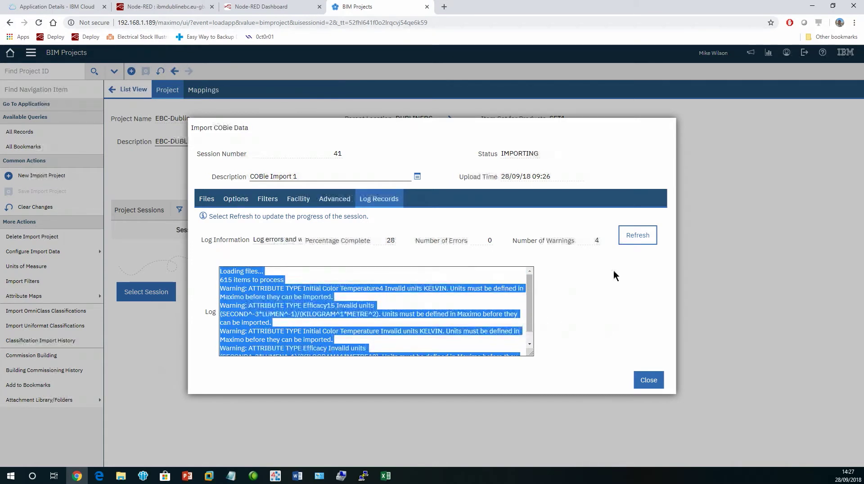
- Keep refreshing the COBie import session until it finishes, close it and return to the Start Center
left_click(632, 235)
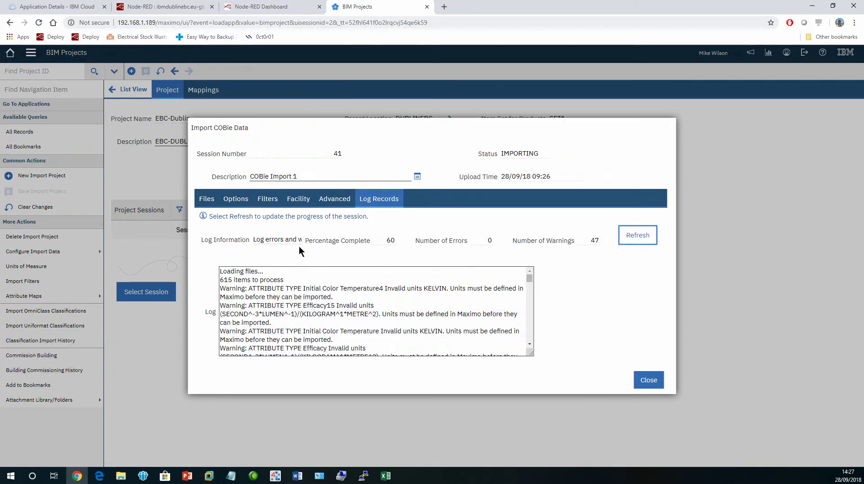
left_click(638, 236)
left_click(639, 238)
left_click(638, 235)
left_click(638, 236)
left_click(639, 237)
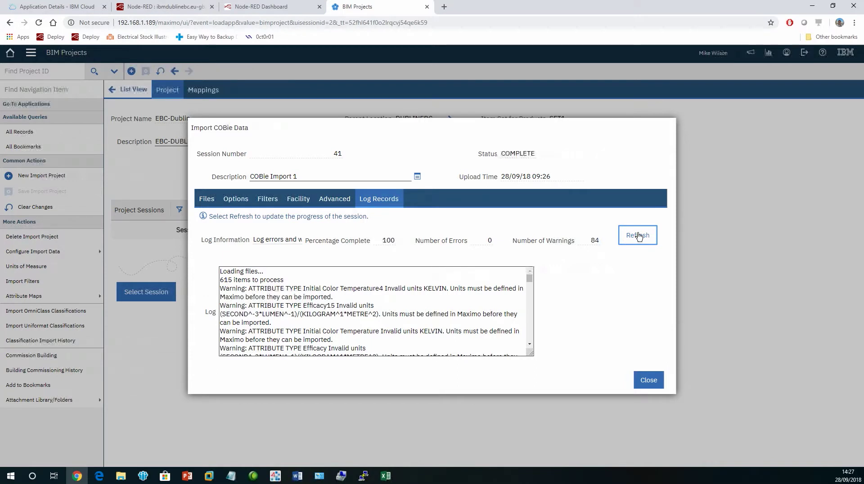
left_click(649, 380)
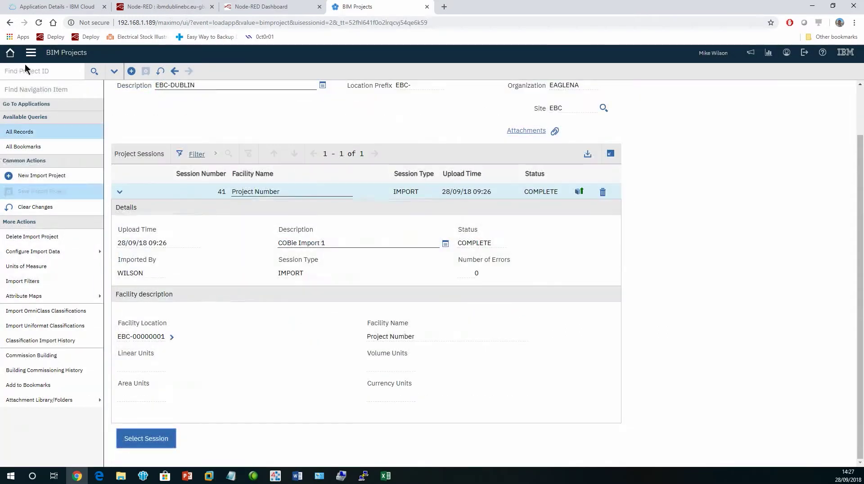
left_click(9, 53)
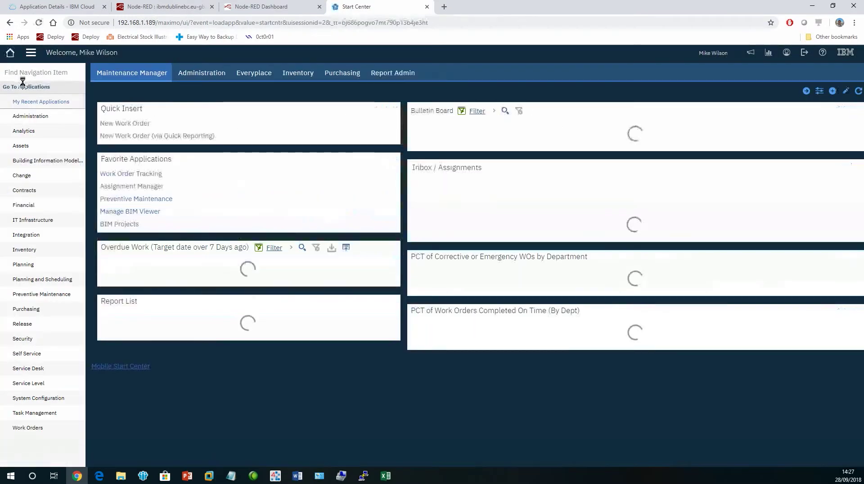
- List the EBC site's records in the Locations application, look through the imported locations and return to the Start Center
mouse_move(78, 153)
left_click(118, 174)
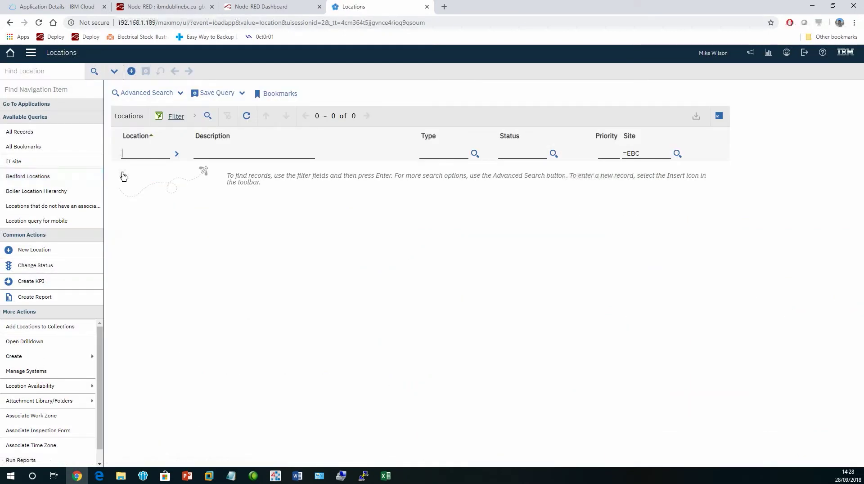
key("Return")
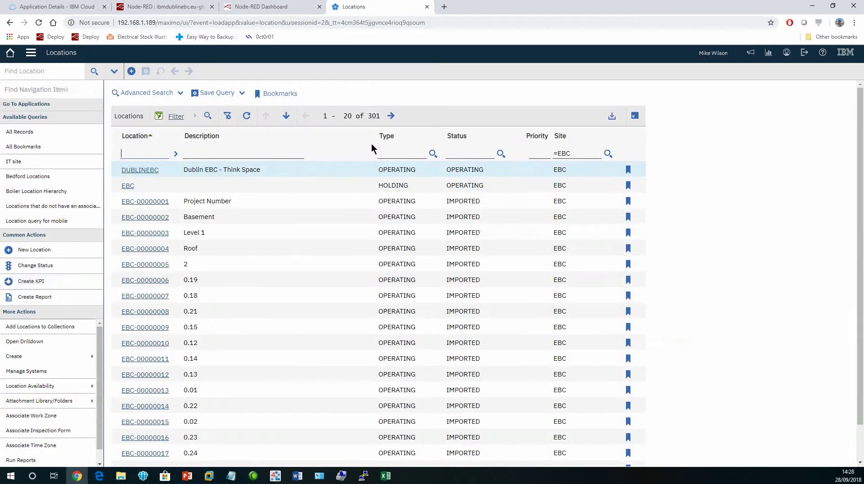
scroll(289, 263, "down", 1)
scroll(292, 264, "up", 1)
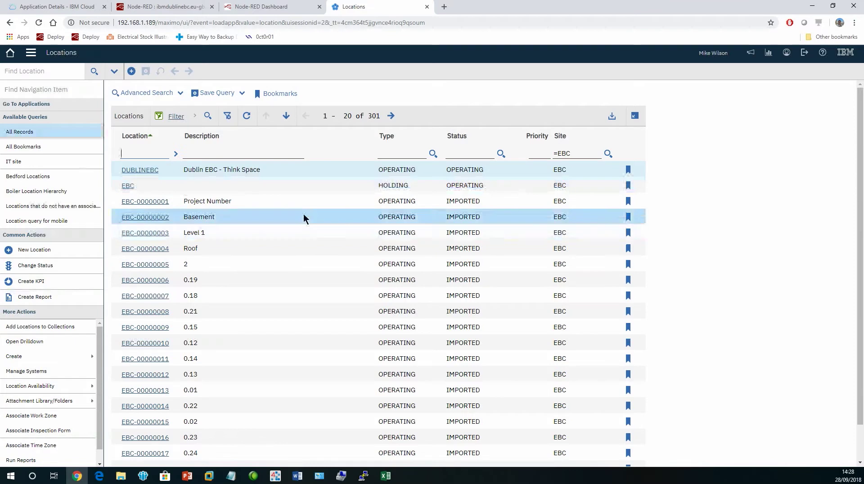
left_click(10, 52)
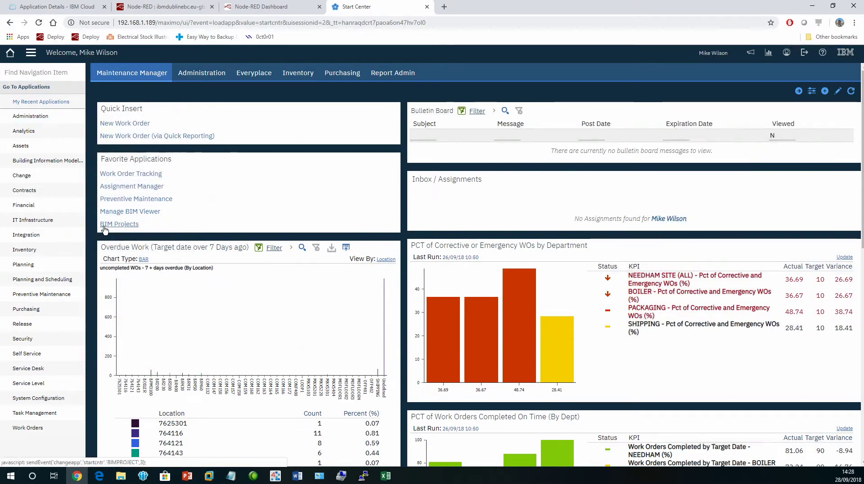
- Start creating a Forge model storage container in Manage BIM Viewer and assign it to site EBC of organization EAGLENA
left_click(130, 212)
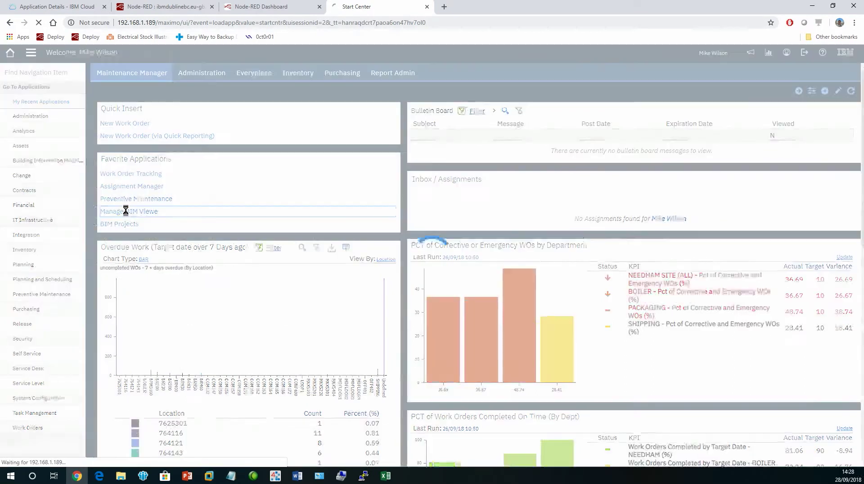
mouse_move(68, 208)
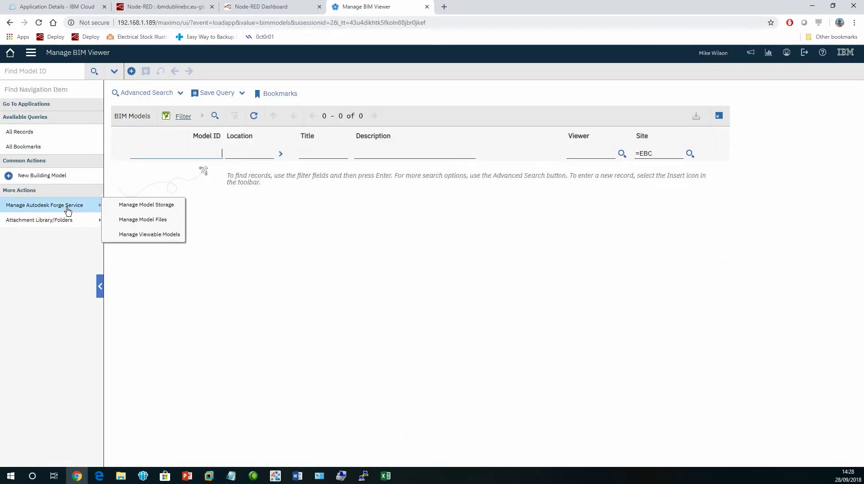
left_click(141, 206)
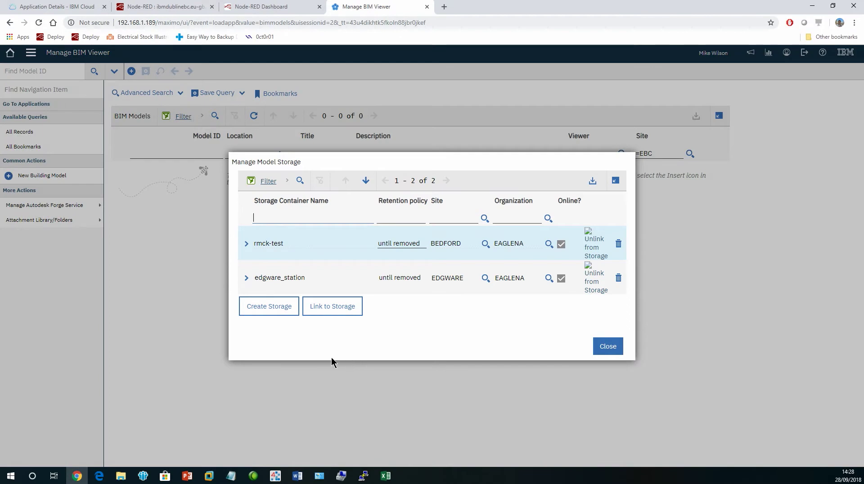
left_click(264, 307)
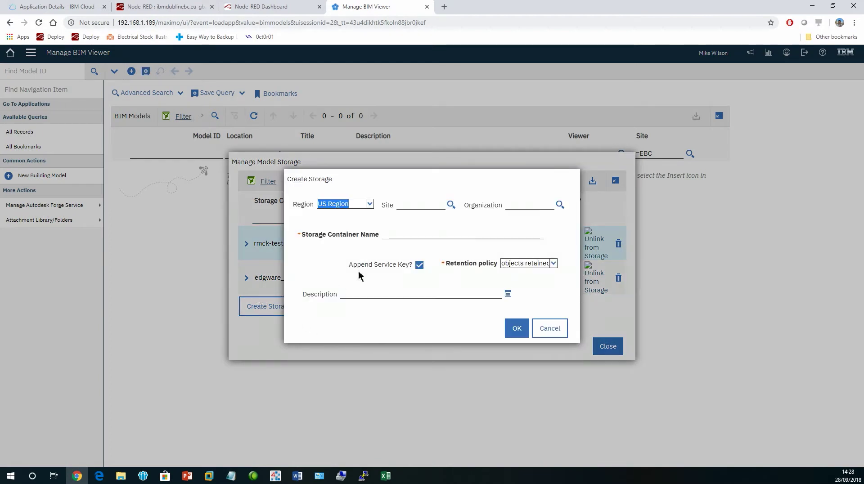
left_click(452, 207)
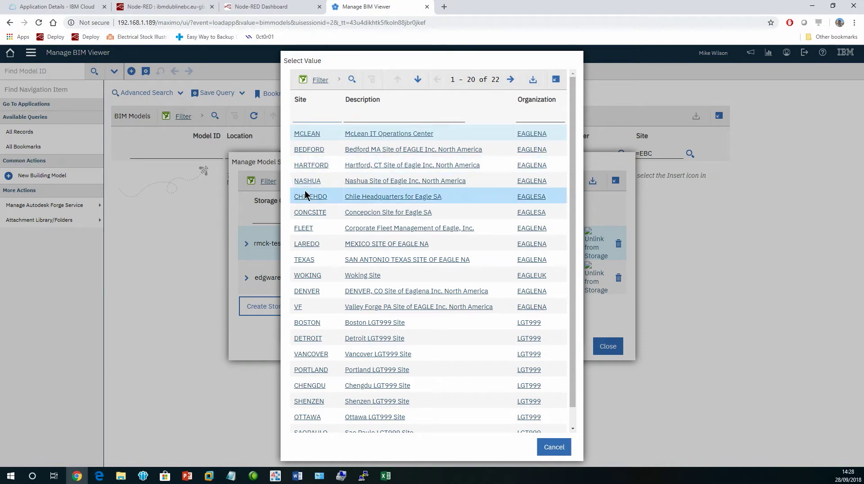
left_click(511, 80)
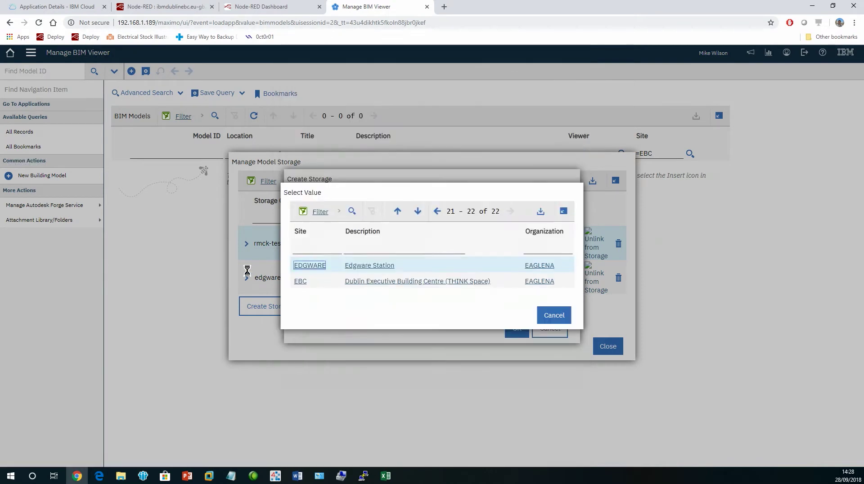
left_click(300, 282)
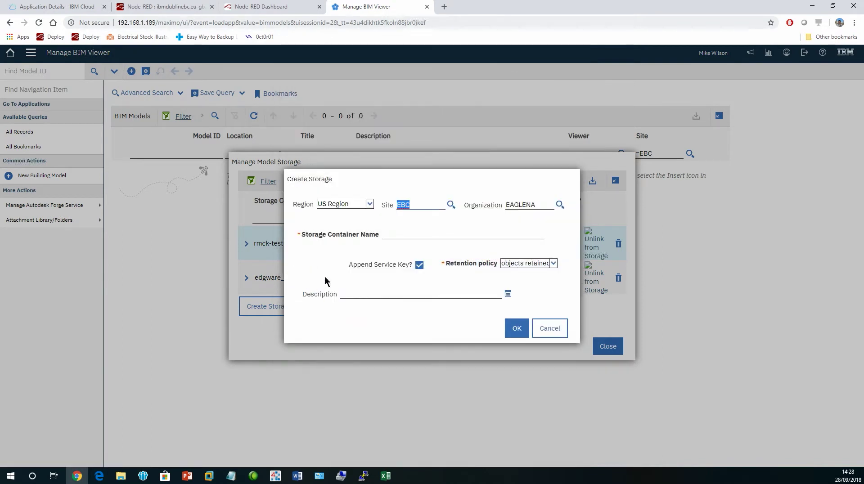
- Name the storage container ecb-dublin, reuse ECB-DUBLIN as its description, create it and close the storage management
left_click(410, 233)
left_click(409, 234)
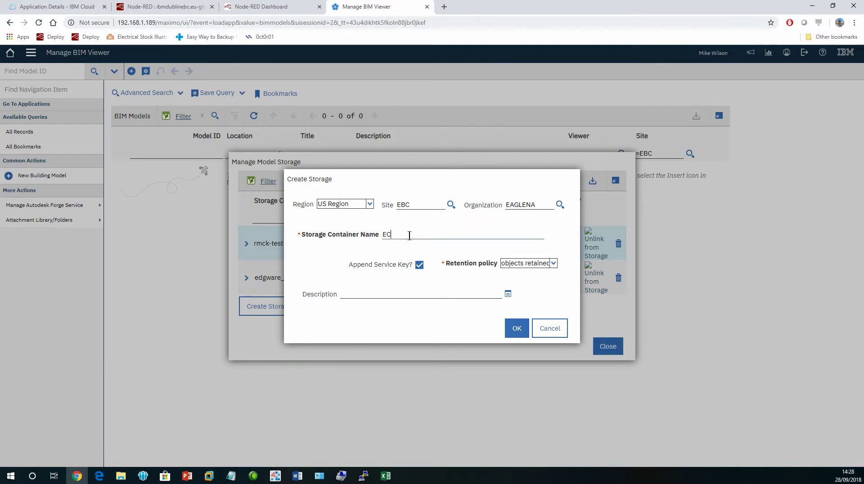
type("ECB-DUBL")
left_click_drag(430, 237, 386, 233)
key("ctrl+c")
left_click(385, 292)
key("ctrl+v")
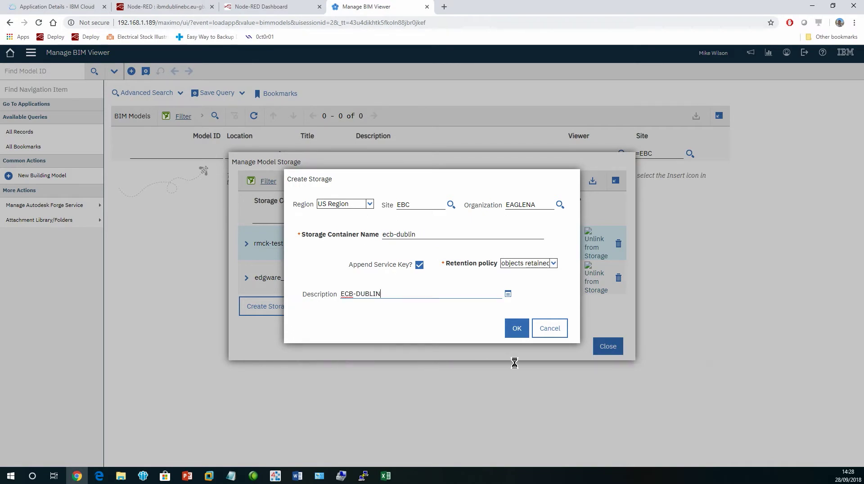
left_click(513, 328)
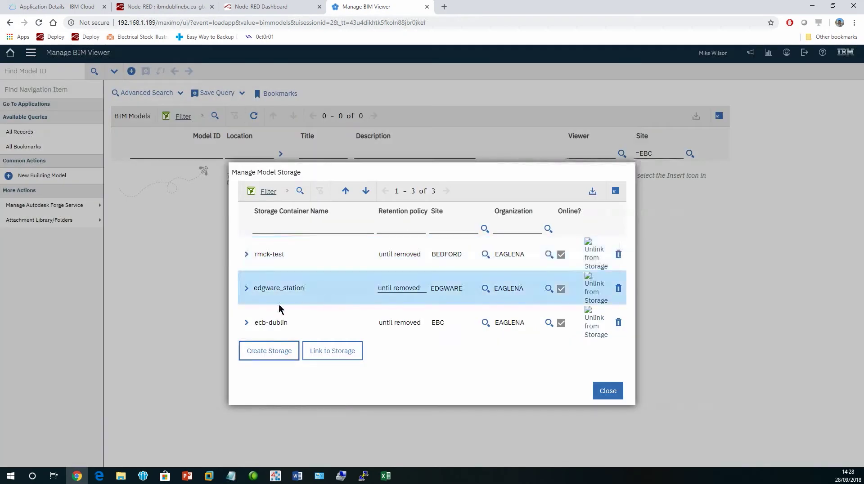
left_click(611, 391)
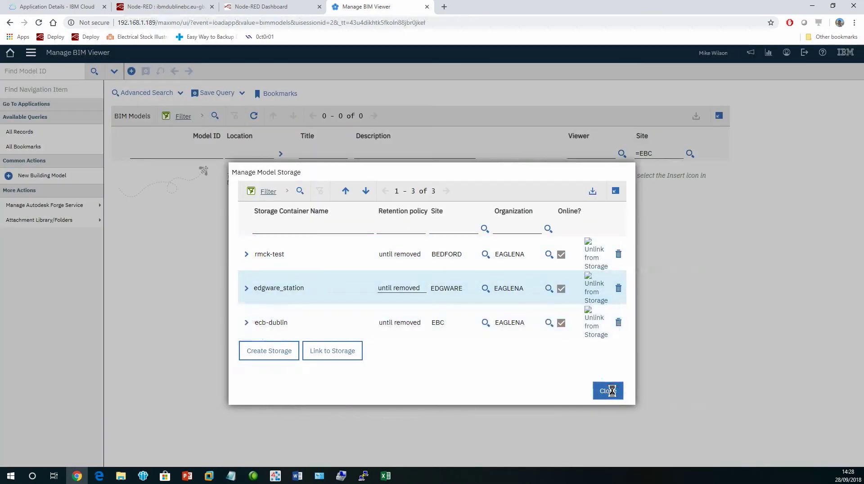
- Start a model upload from the Forge model files, assigning it to site EBC and the ecb-dublin storage container
mouse_move(70, 226)
mouse_move(14, 212)
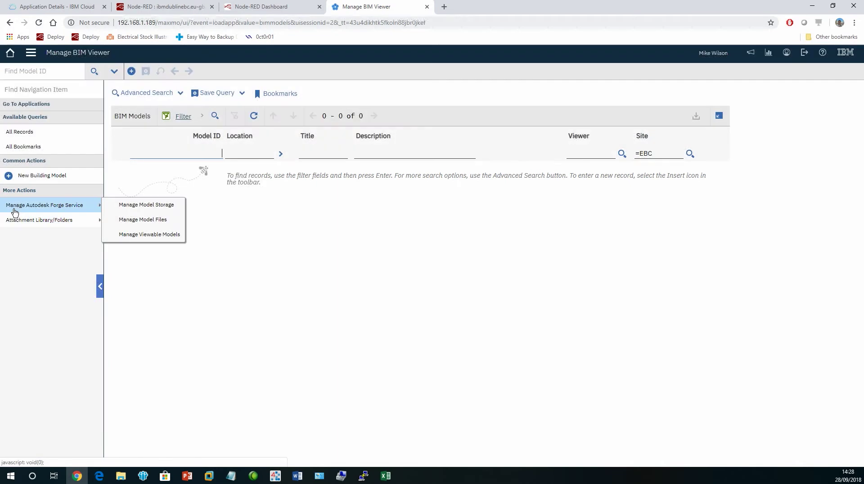
left_click(143, 220)
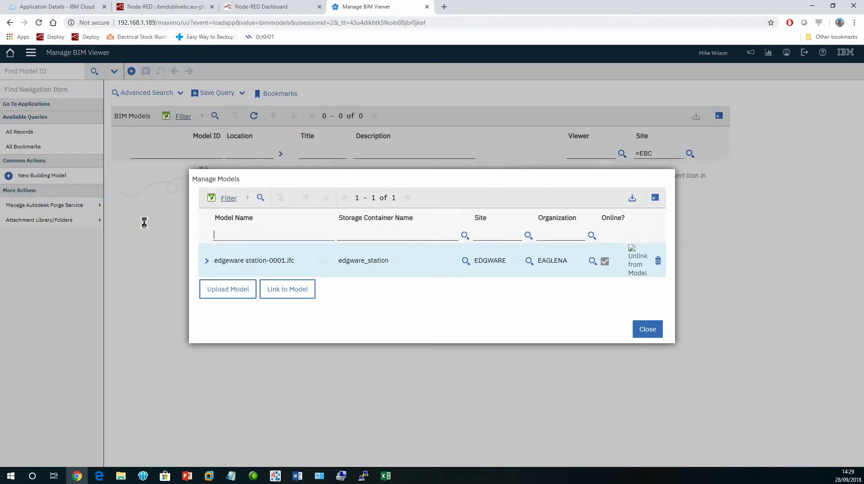
left_click(234, 288)
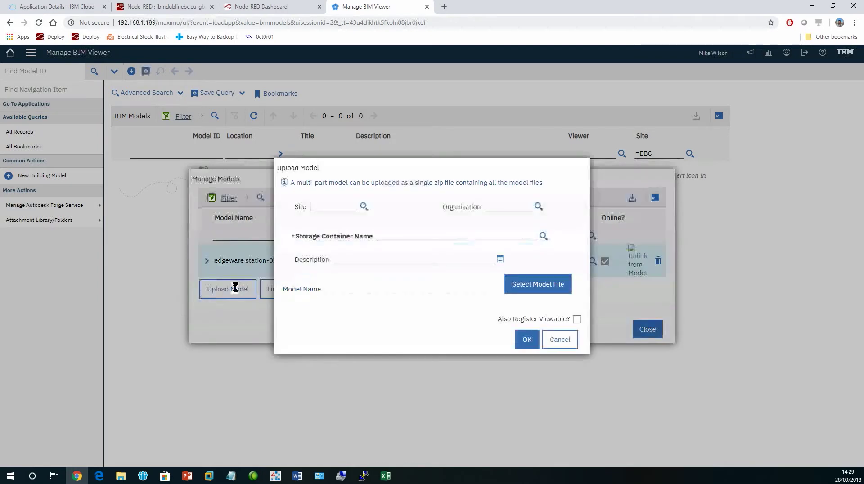
left_click(363, 207)
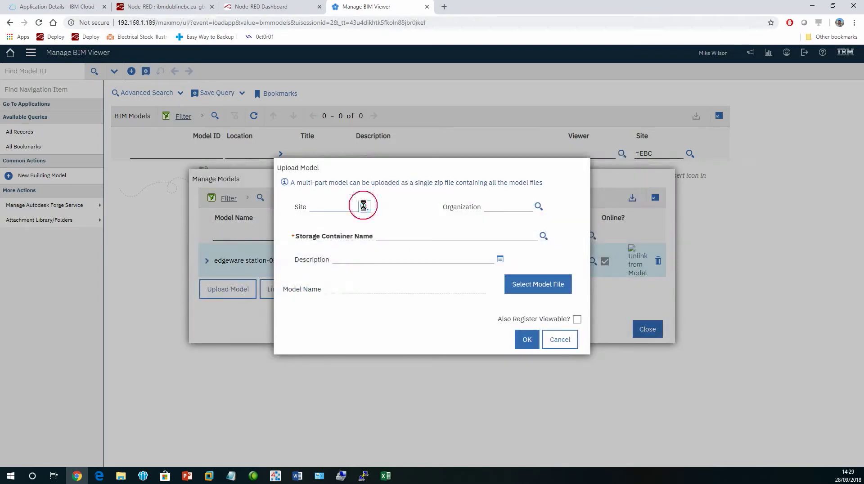
left_click(511, 79)
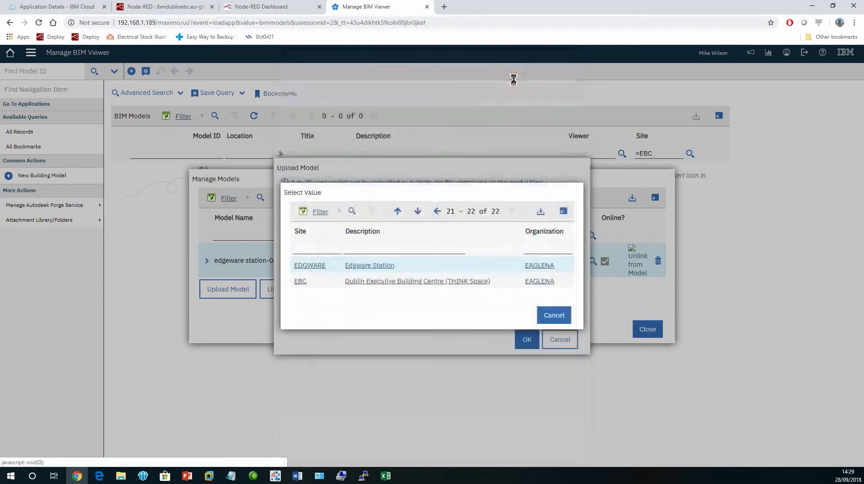
left_click(297, 280)
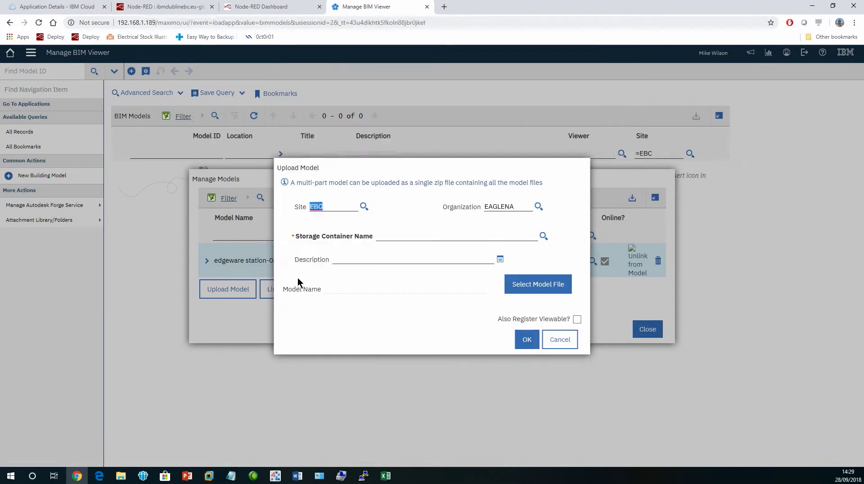
left_click(544, 236)
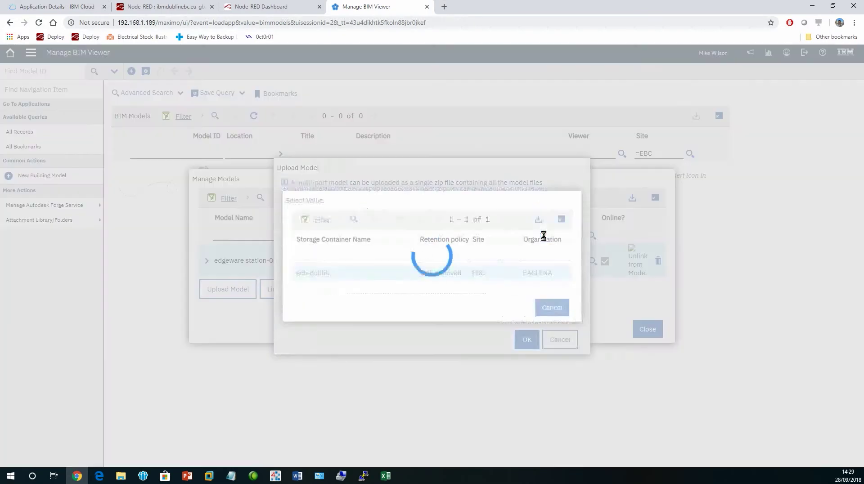
left_click(309, 274)
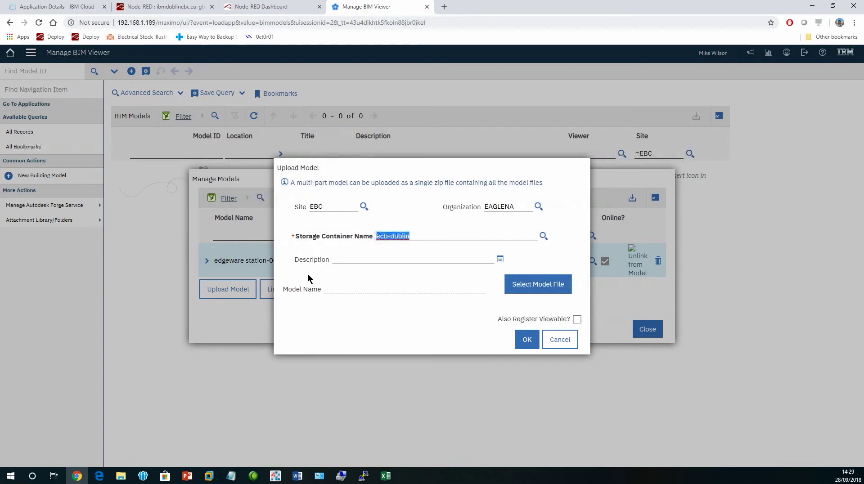
- Describe the model as "EBC Revit", choose ExecutiveBriefingCenterr.rvt as its file, enable registering it as viewable, and upload it
left_click(414, 255)
type("EBC Revit")
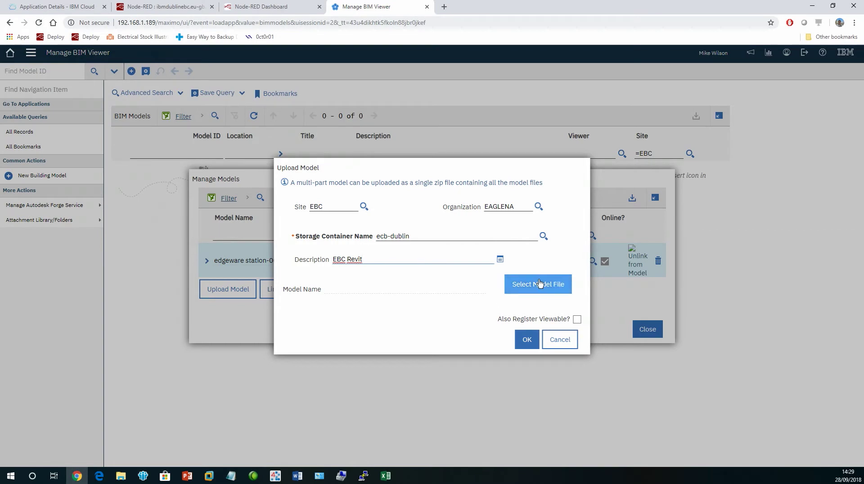
left_click(537, 285)
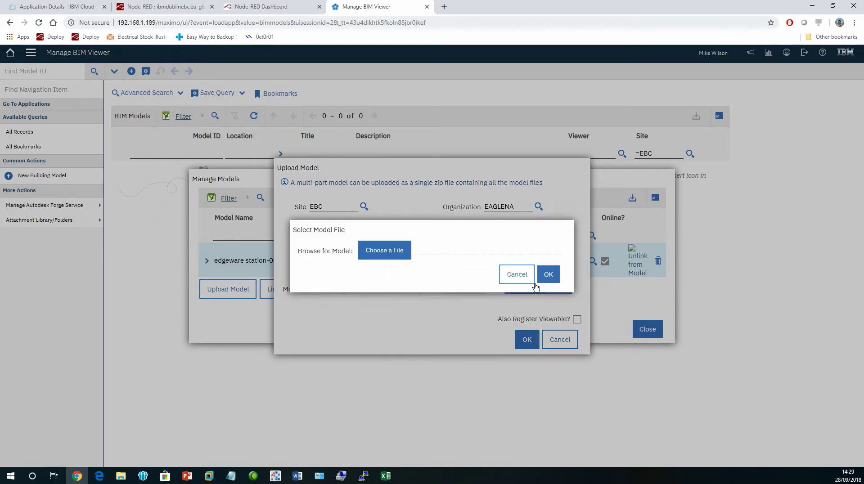
left_click(392, 251)
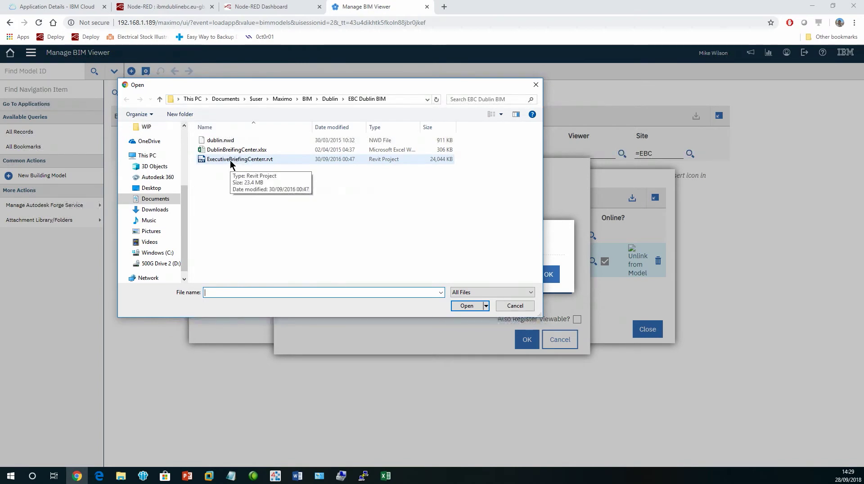
double_click(239, 159)
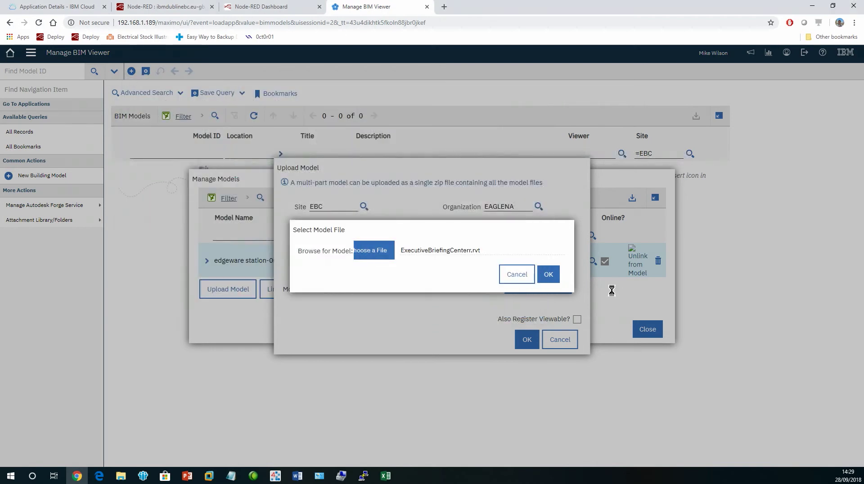
left_click(549, 274)
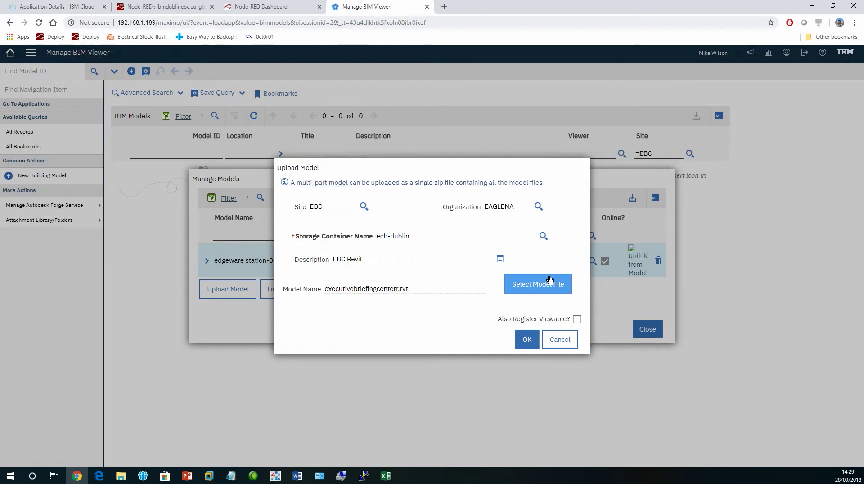
left_click(577, 319)
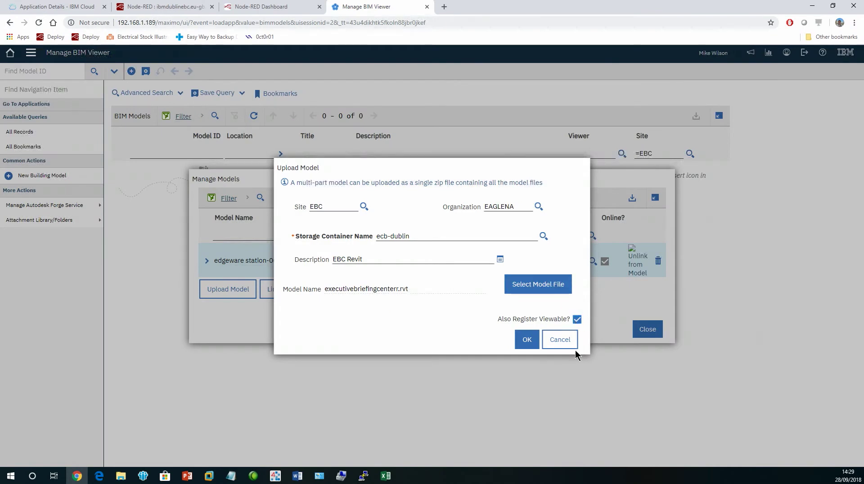
left_click(525, 342)
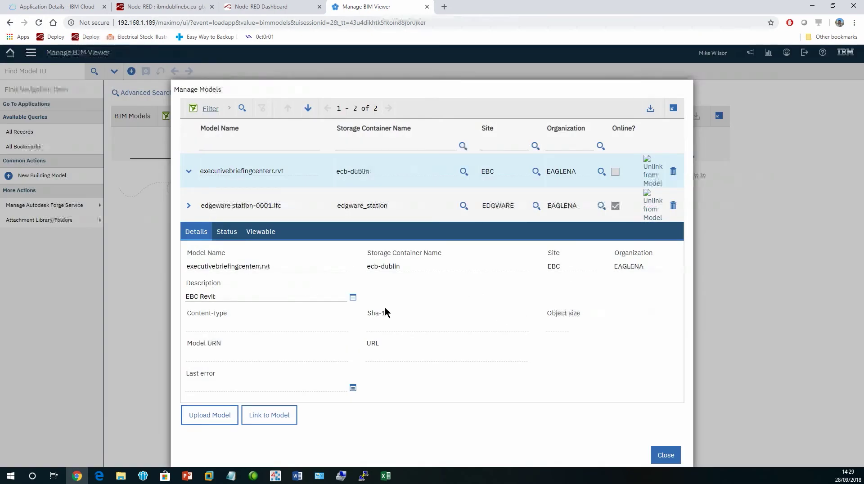
- Follow the upload status of executivebriefingcenterr.rvt until it finishes, and close the model management
left_click(227, 232)
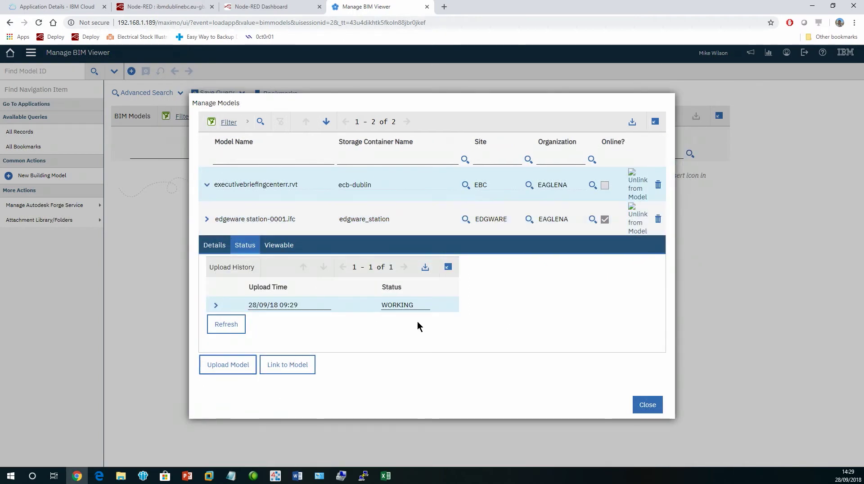
left_click(243, 247)
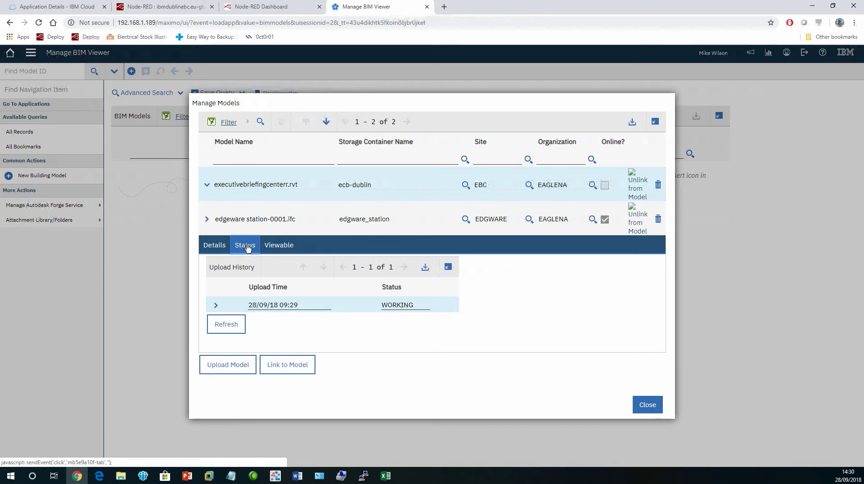
left_click(247, 247)
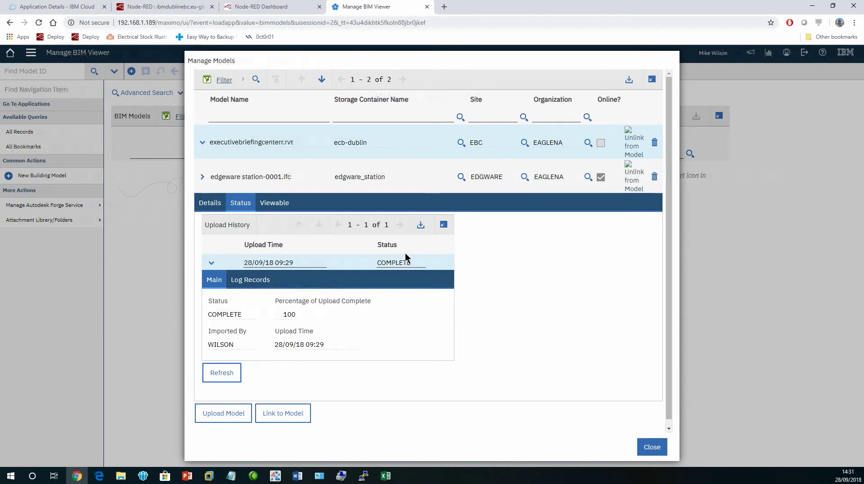
left_click(653, 447)
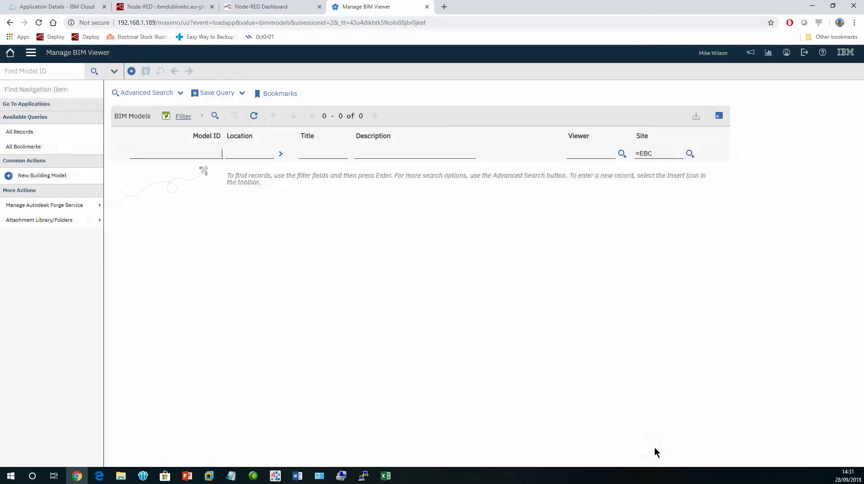
- Start a new building model record and select DUBLINEBC as its location
left_click(45, 176)
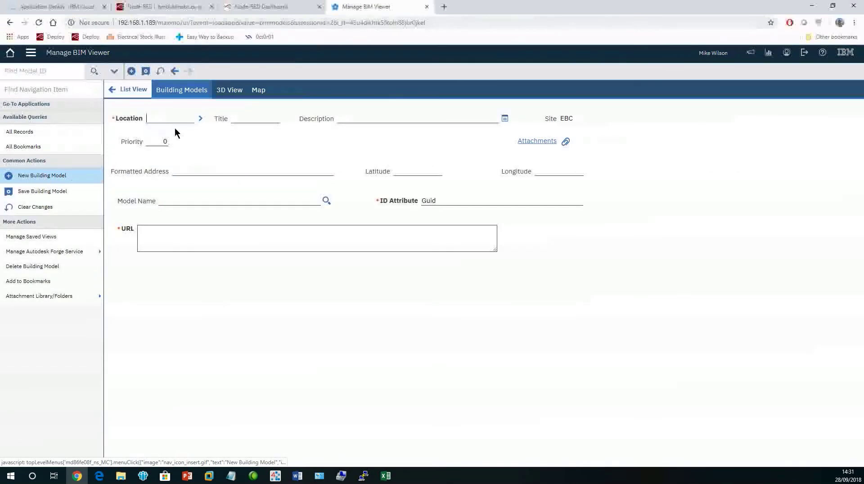
left_click(201, 119)
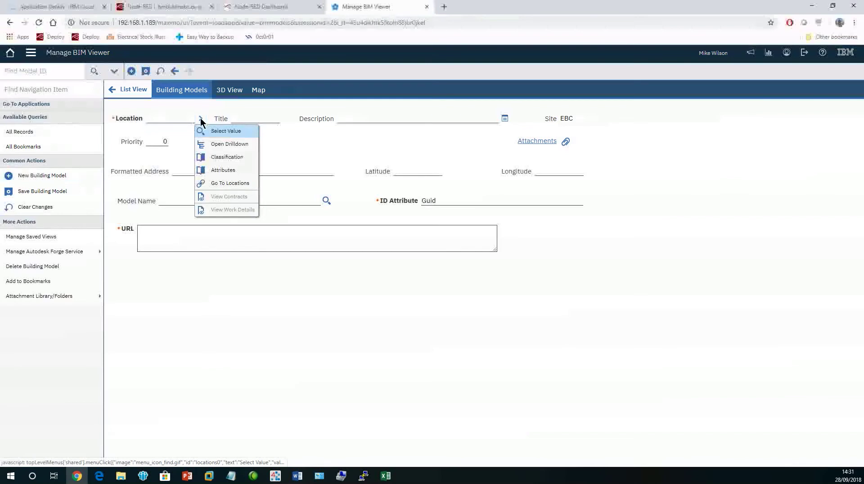
left_click(223, 132)
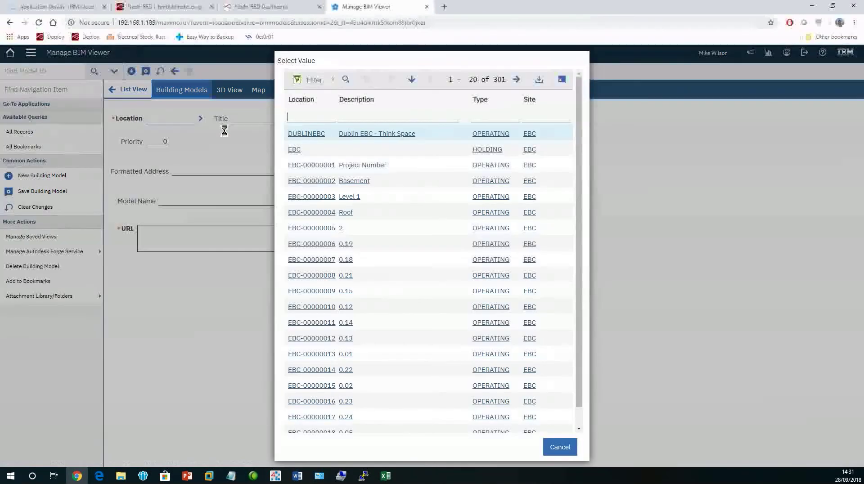
left_click(305, 134)
- Title the building model EBC and enter "EBC Dublin ThinkSpace" as its description
left_click(258, 118)
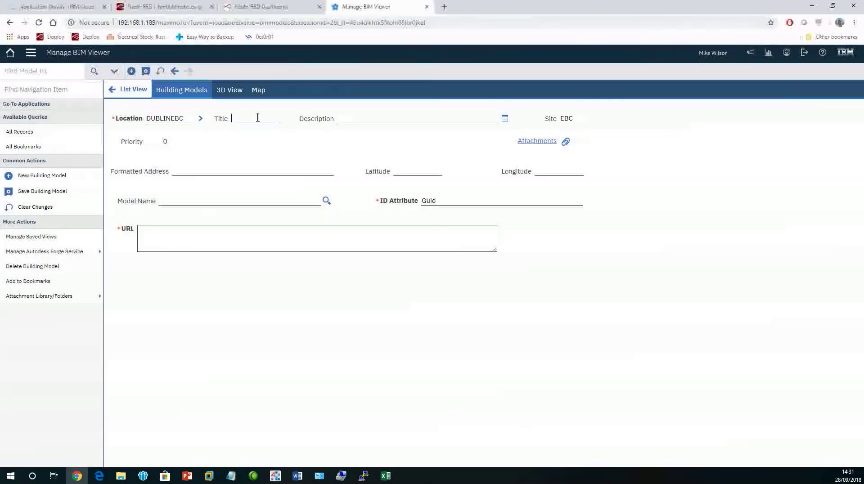
type("EBC")
key("Tab")
type("EBC Dublin ThinkSpace")
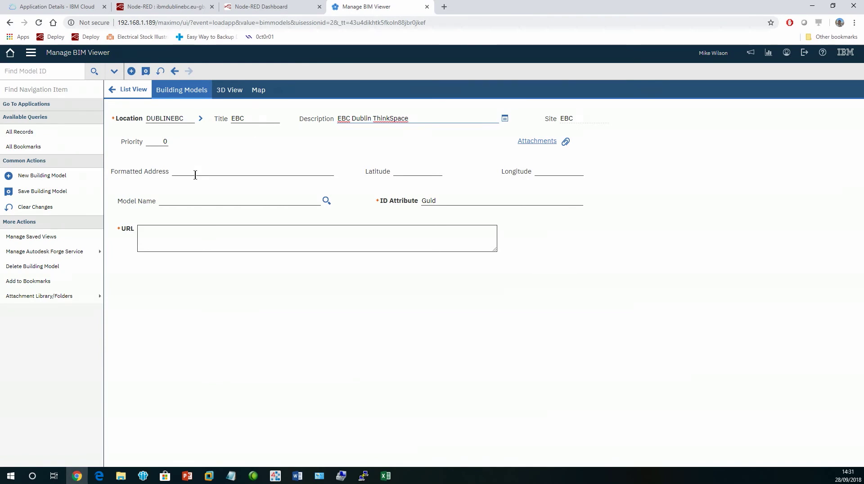
- Link the uploaded executivebriefingcenterr.rvt to the building model record as its model and save the record
left_click(326, 200)
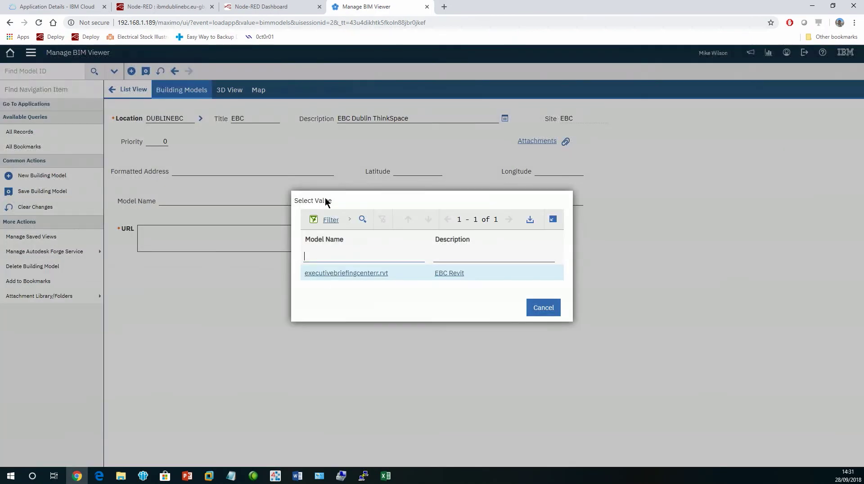
left_click(330, 275)
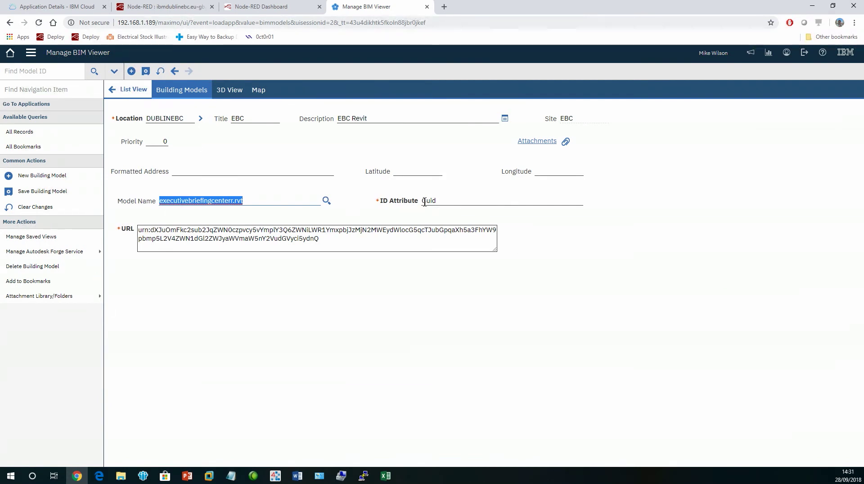
left_click(145, 72)
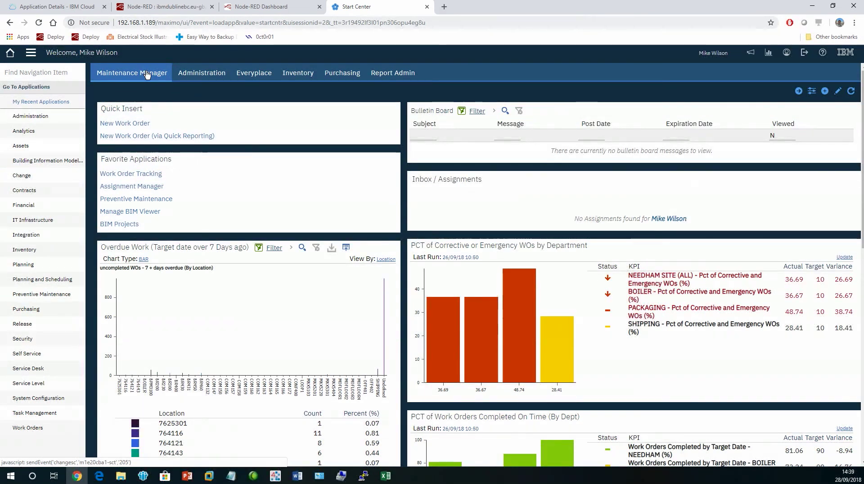
- List the EBC site's locations in the Locations application and browse to the second page of records
mouse_move(55, 147)
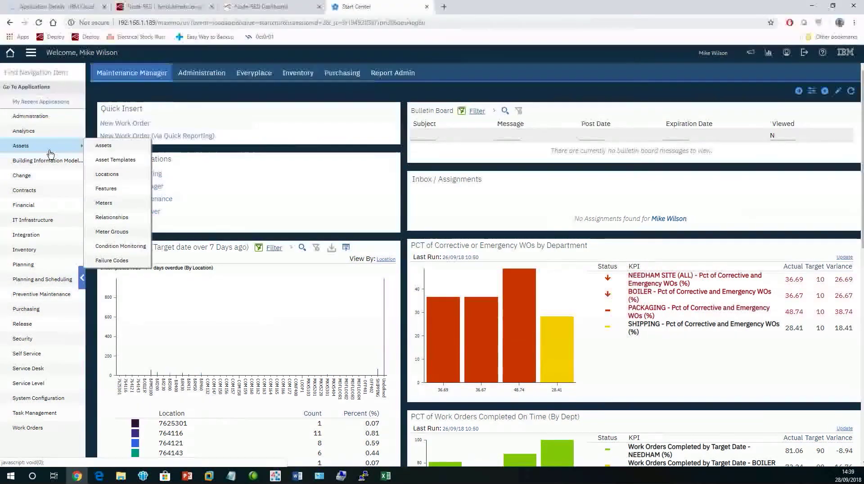
left_click(113, 174)
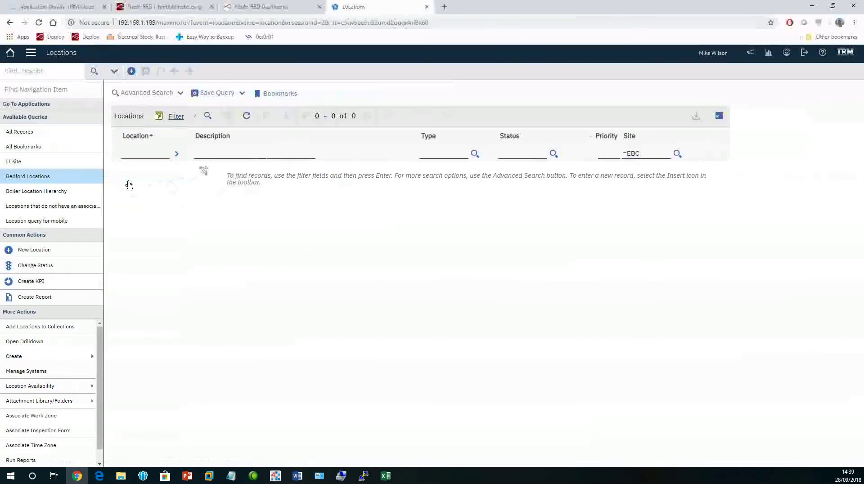
key("Return")
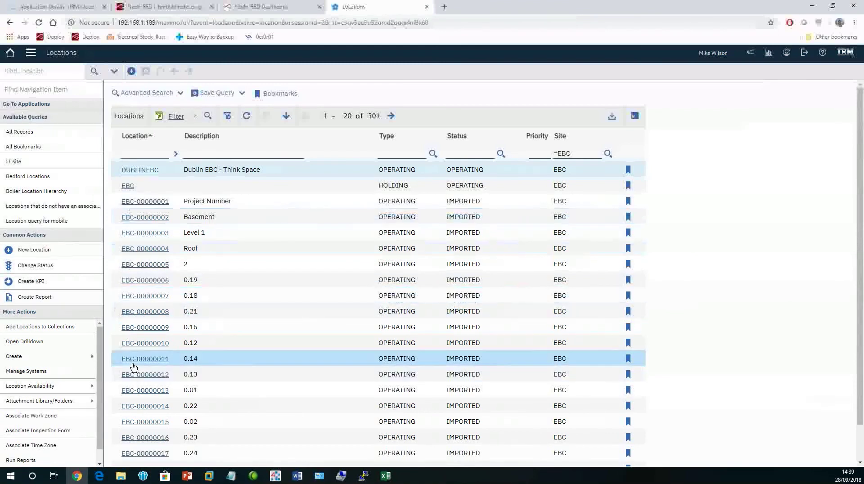
scroll(150, 364, "down", 2)
scroll(144, 331, "up", 2)
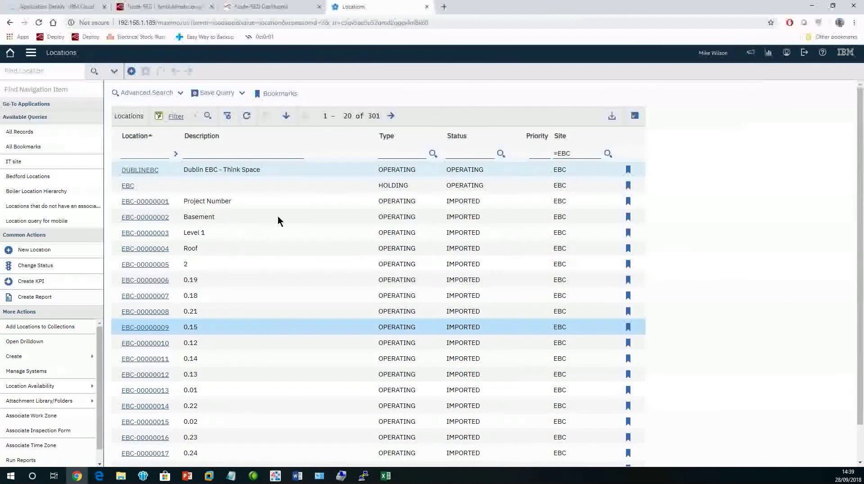
left_click(390, 116)
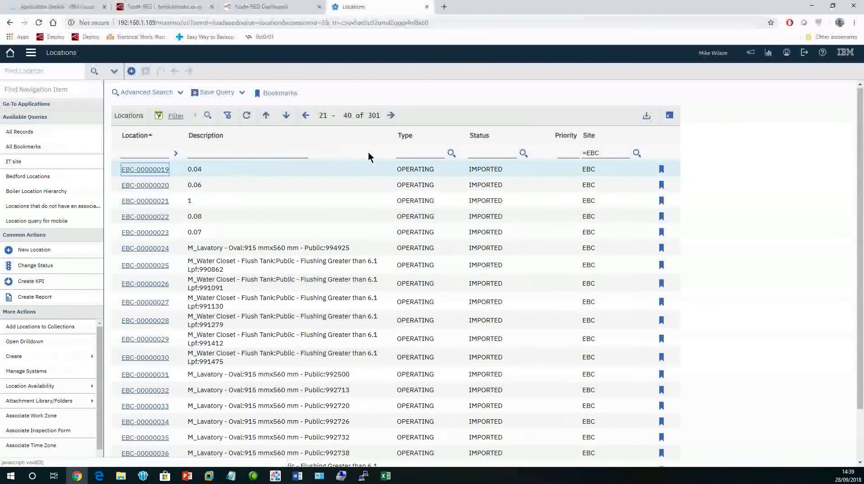
- Open the water closet location EBC-00000025 and examine the water closets and the rooms around them in the EBC model's 3D view
left_click(144, 269)
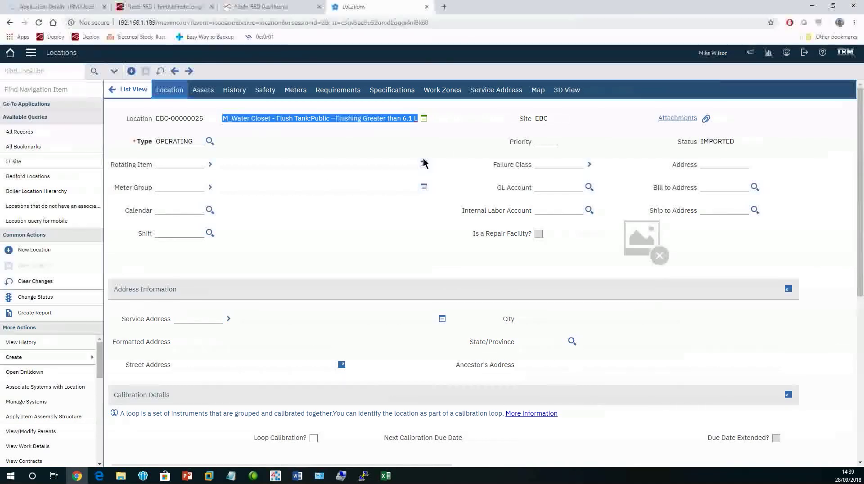
left_click(568, 90)
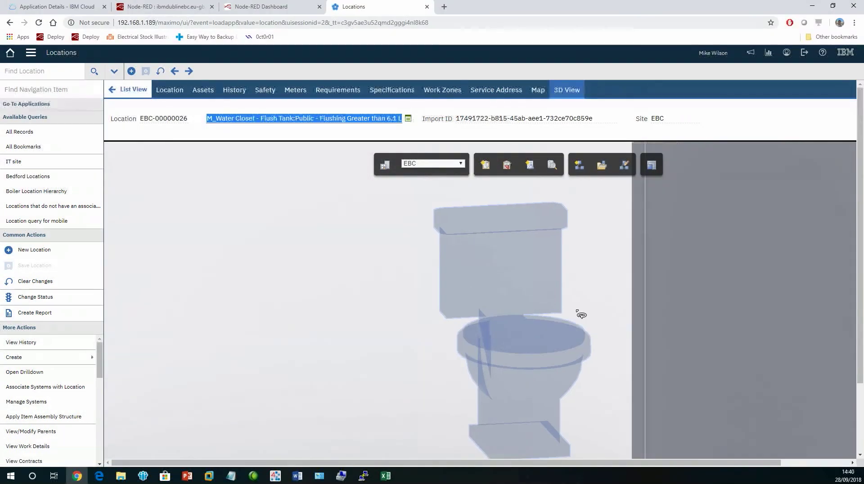
left_click_drag(578, 312, 333, 341)
scroll(525, 311, "down", 5)
scroll(525, 310, "down", 6)
scroll(524, 328, "up", 3)
scroll(528, 331, "up", 6)
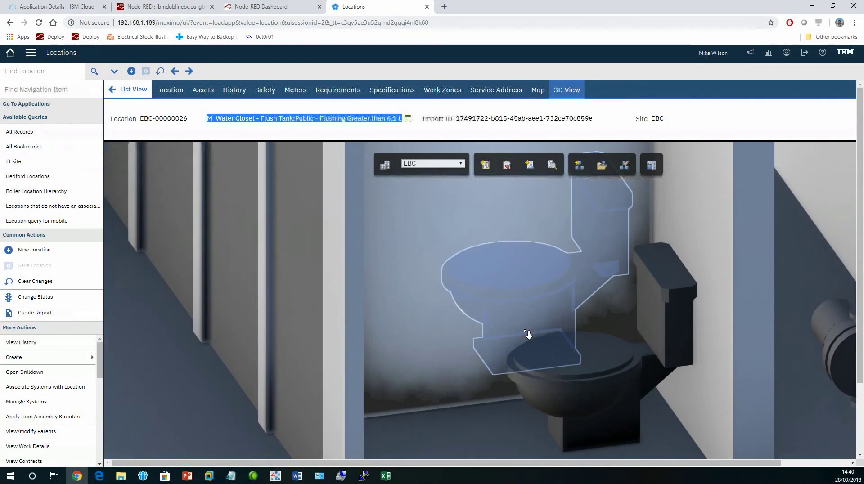
scroll(528, 340, "down", 5)
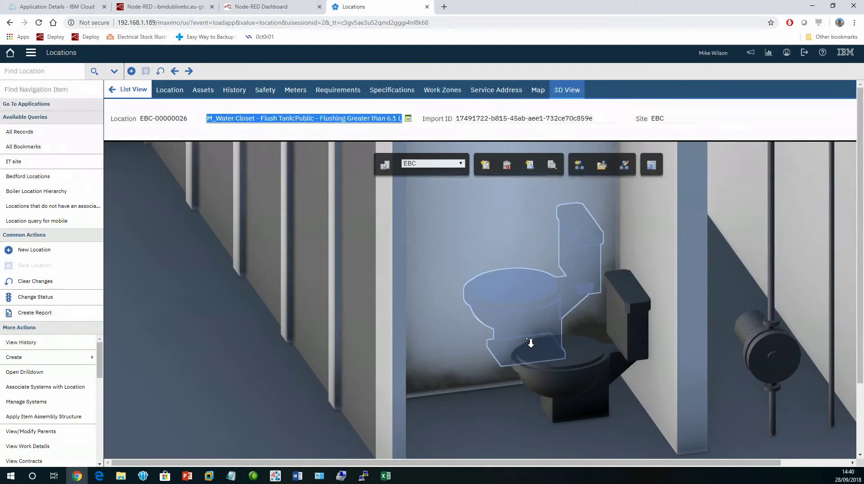
left_click_drag(534, 340, 584, 351)
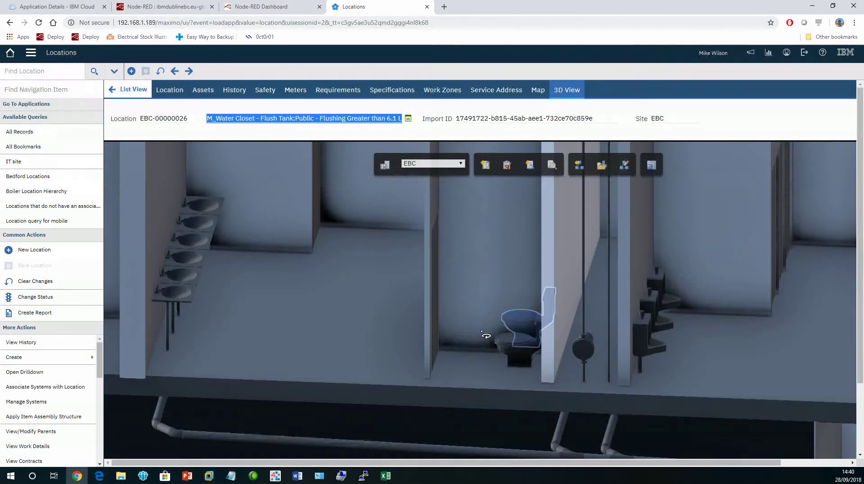